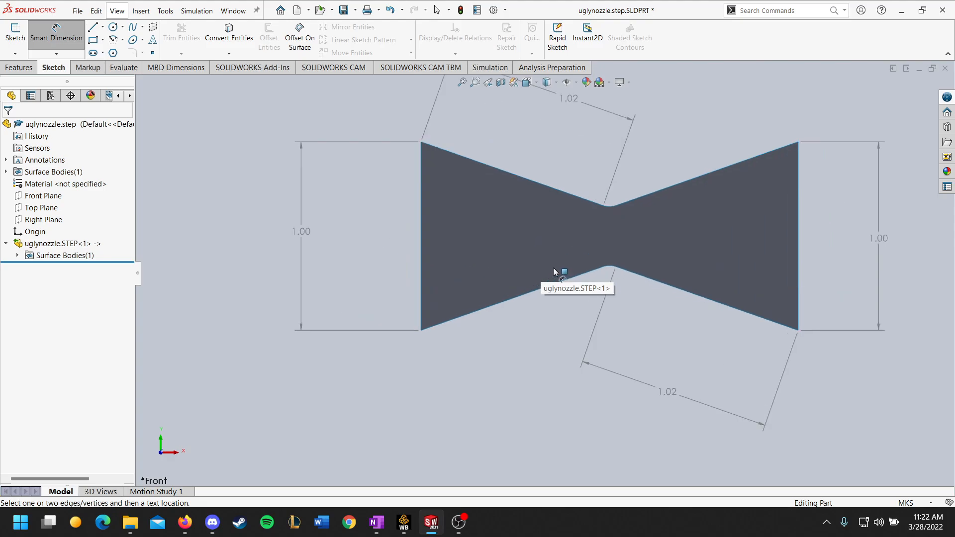
View the dimensioned nozzle, switch to the CDProject Workbench window and look at the Shockwave geometry's replacement options.
scroll(545, 271, down, 3)
scroll(545, 271, up, 3)
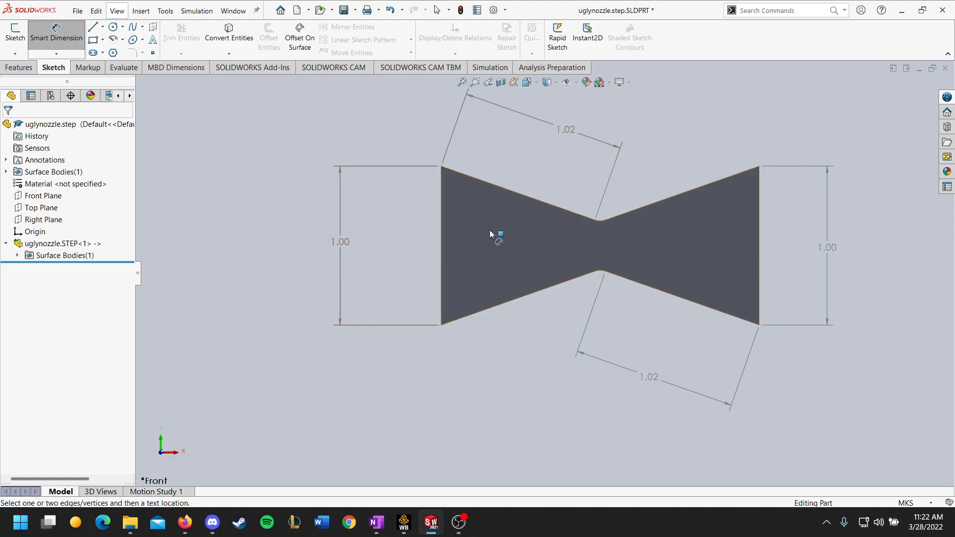
click(404, 529)
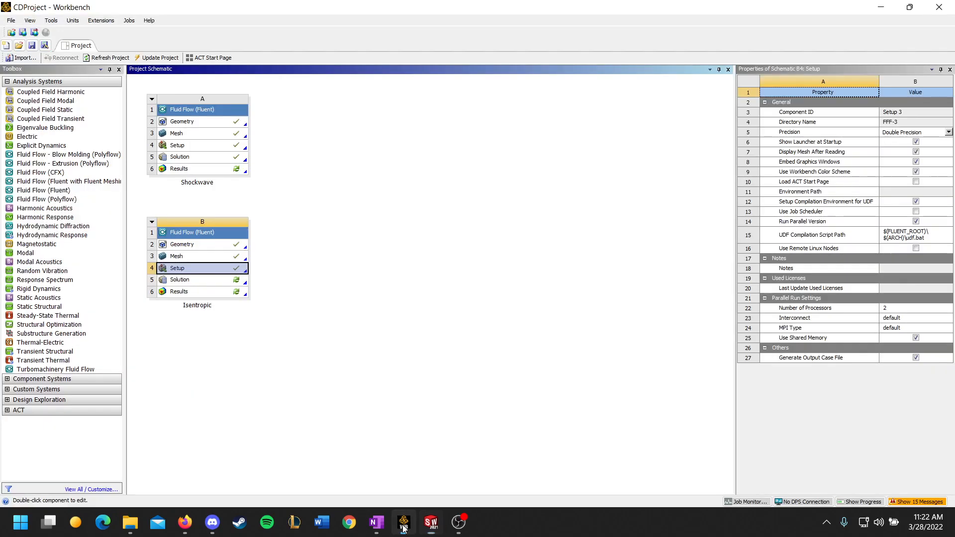
click(289, 177)
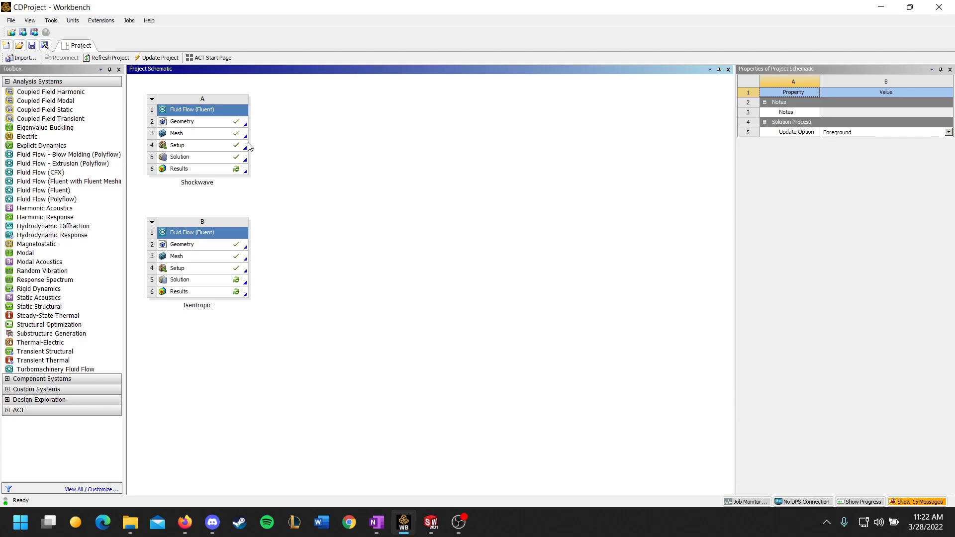
right_click(234, 121)
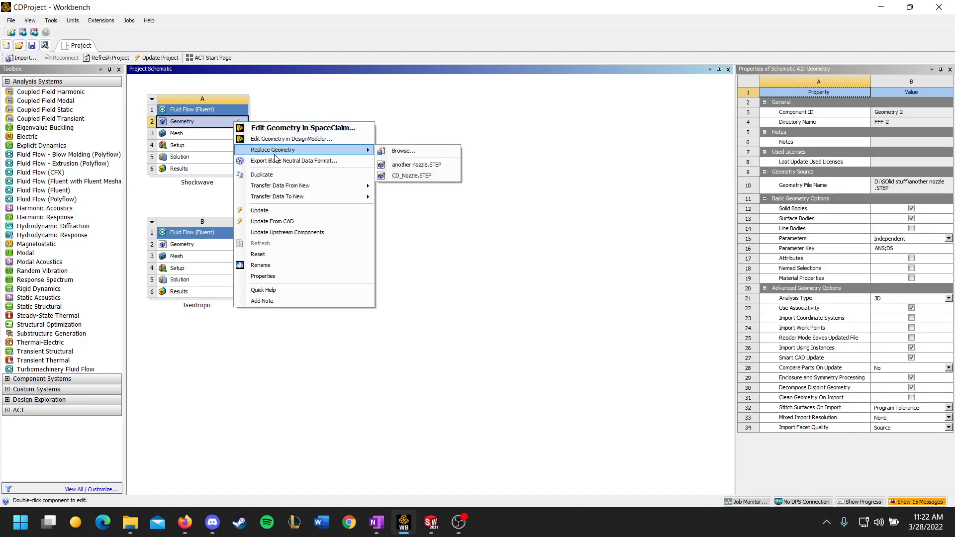
click(335, 109)
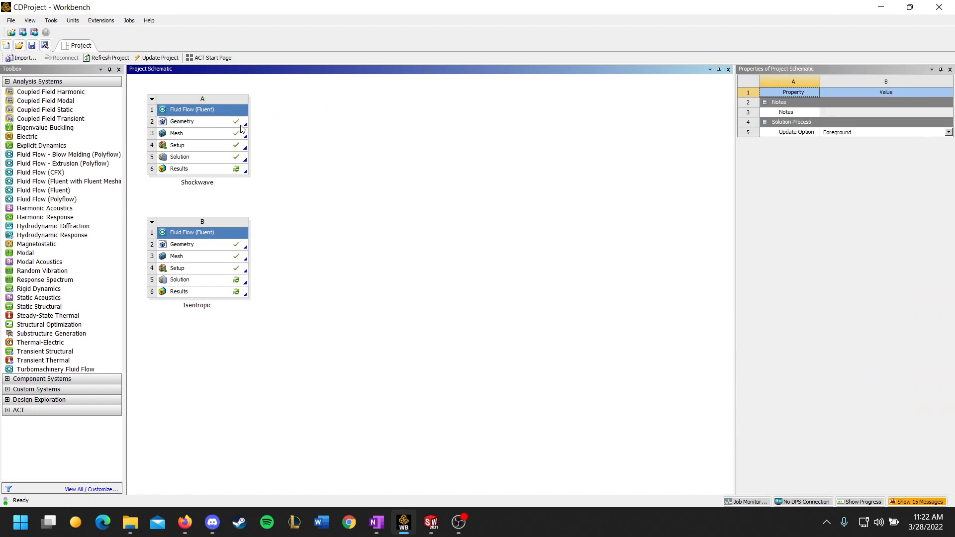
Open the Shockwave system's mesh and inspect the elements around the throat, the mesh details and the Automatic Method settings.
double_click(195, 138)
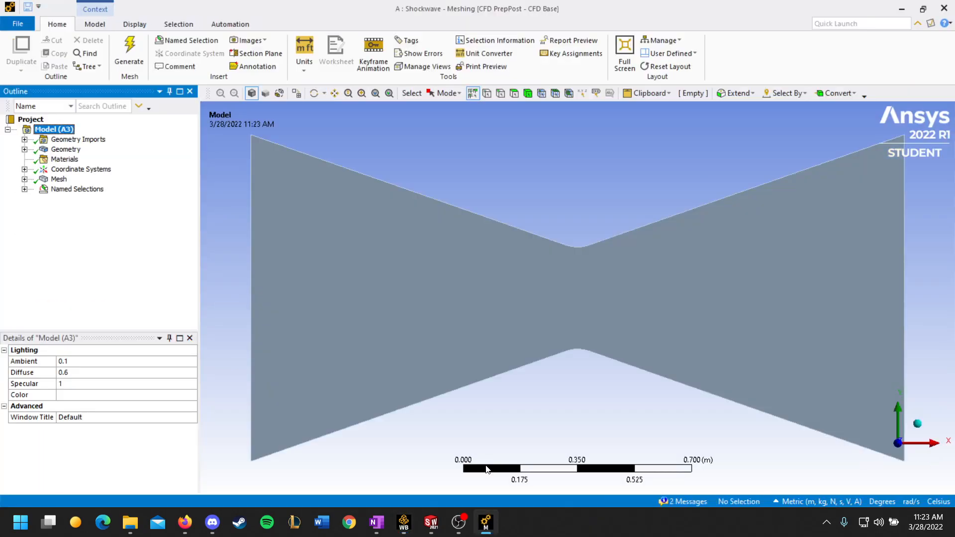
click(25, 180)
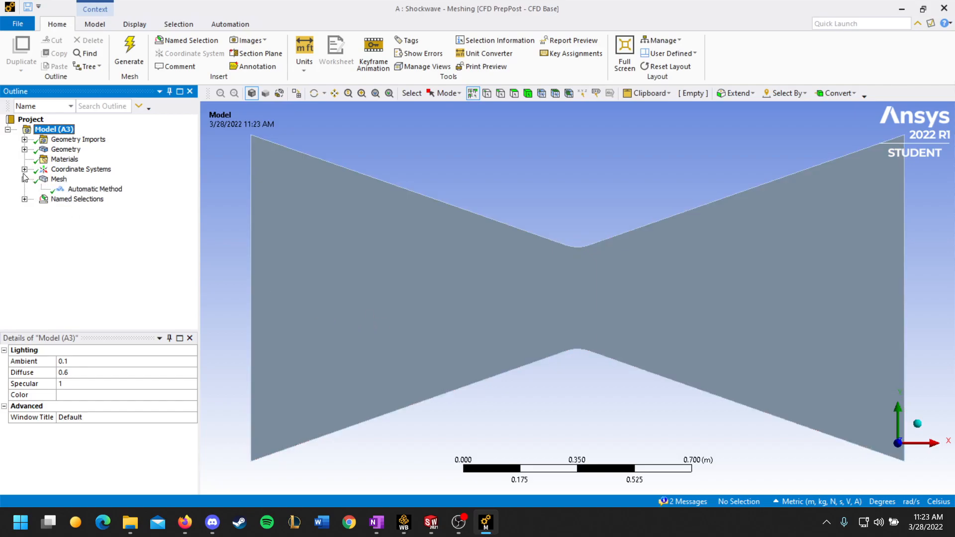
click(82, 192)
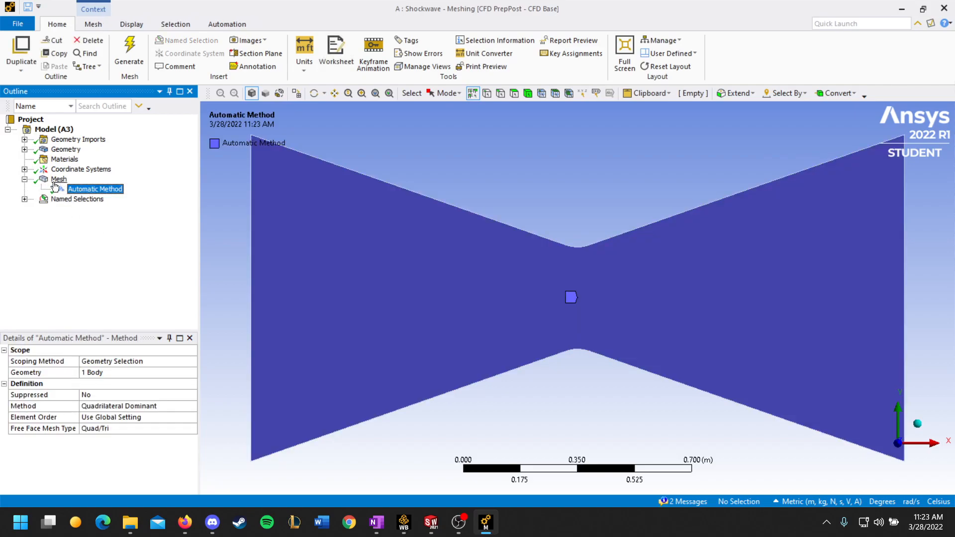
click(55, 180)
scroll(522, 298, up, 6)
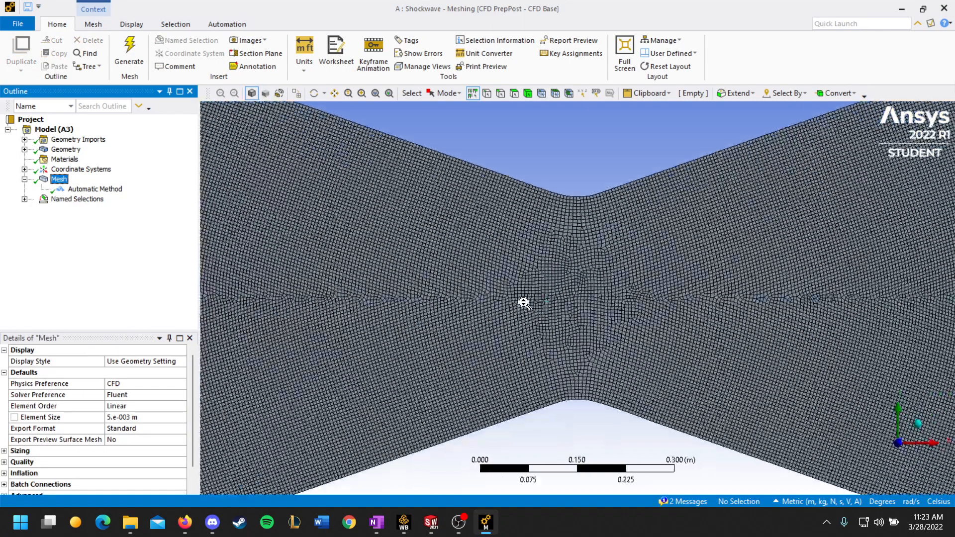
scroll(525, 297, down, 4)
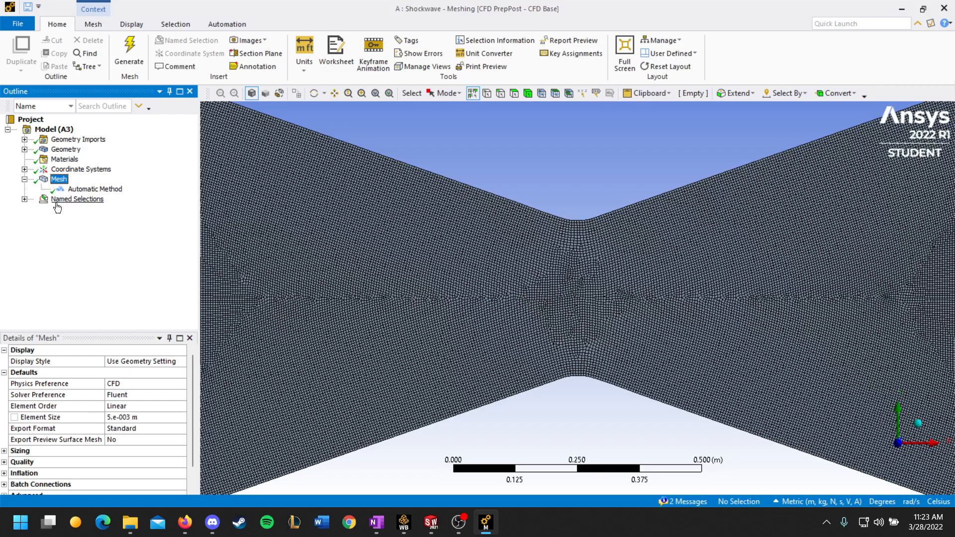
click(92, 189)
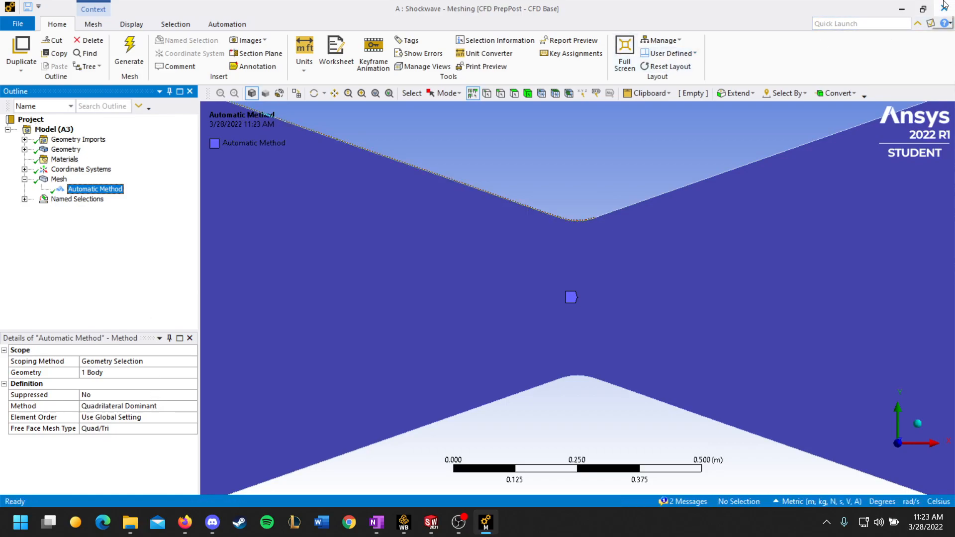
Review the edges assigned to the Inlet, Walls and outlet named selections and close Meshing.
click(24, 199)
click(72, 210)
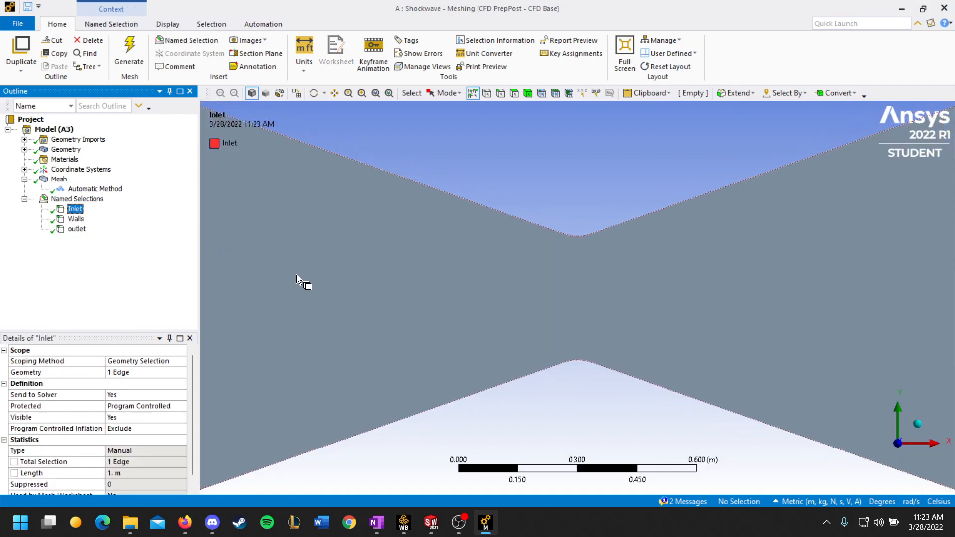
click(75, 218)
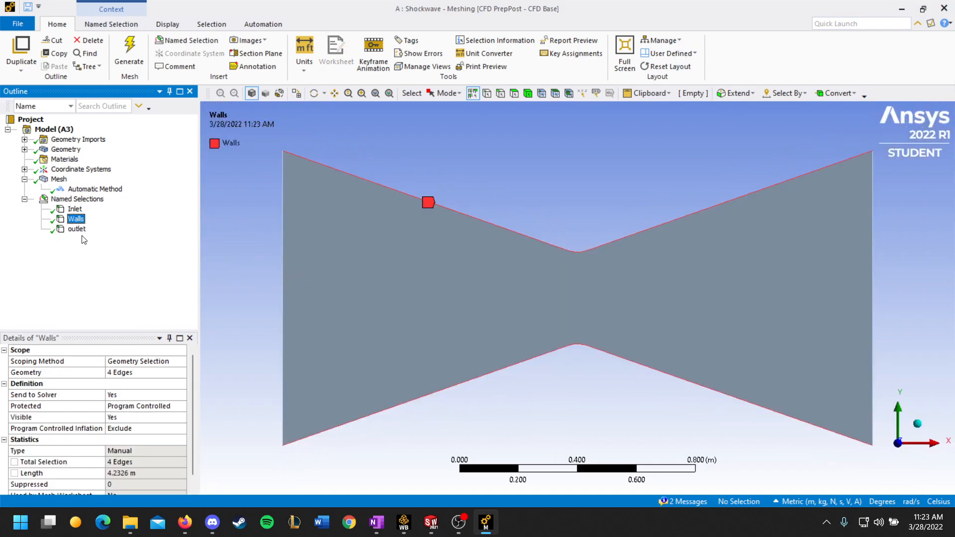
click(77, 228)
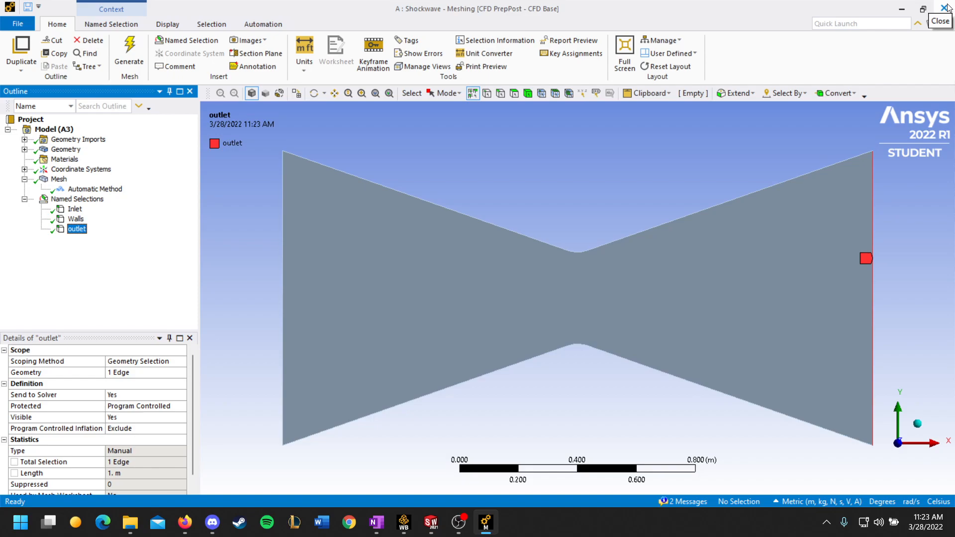
click(943, 8)
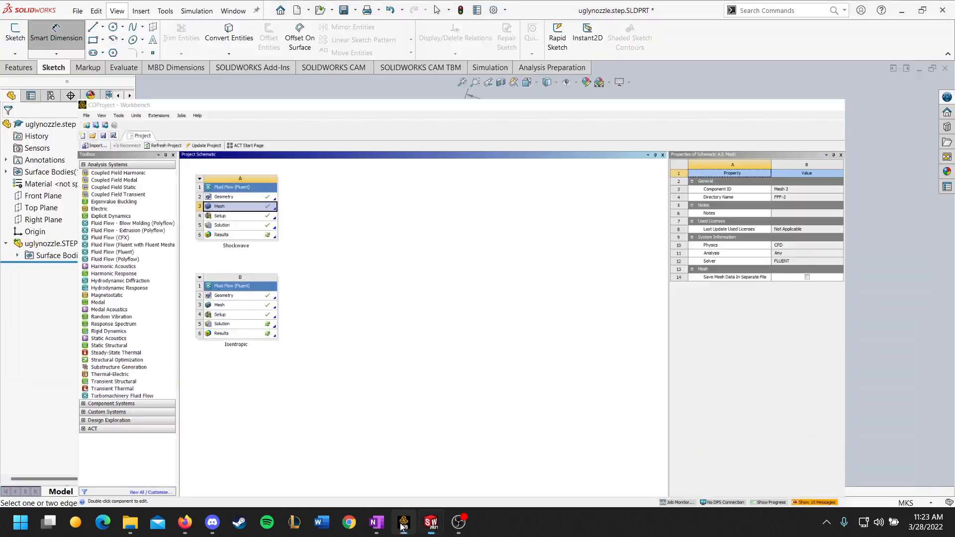
Return to Workbench and launch Fluent from the Shockwave system's Setup with double precision and 2 solver processes.
click(403, 522)
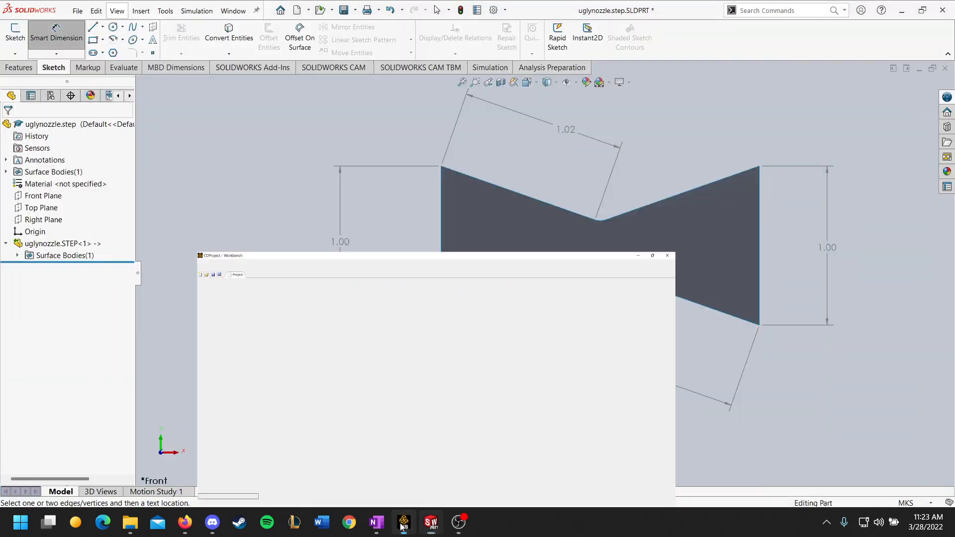
click(403, 522)
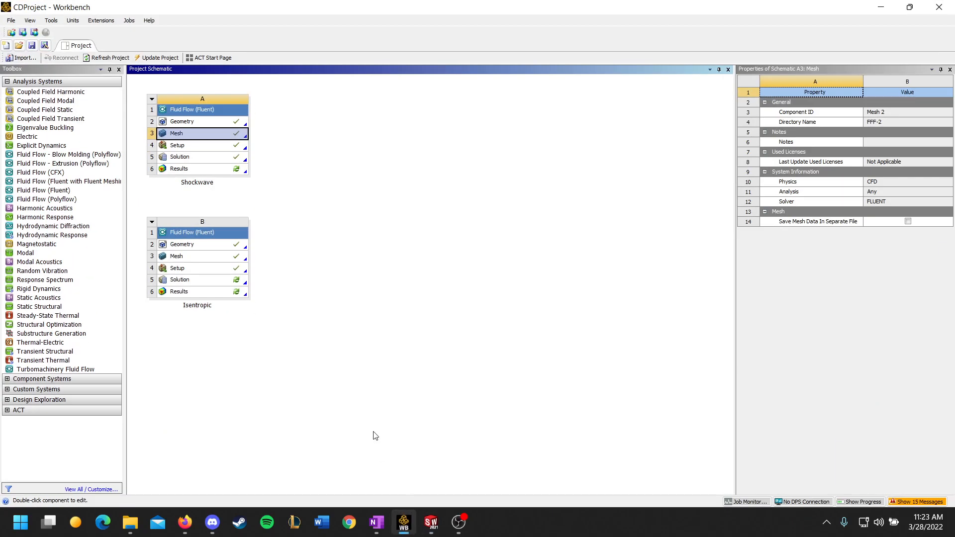
double_click(202, 147)
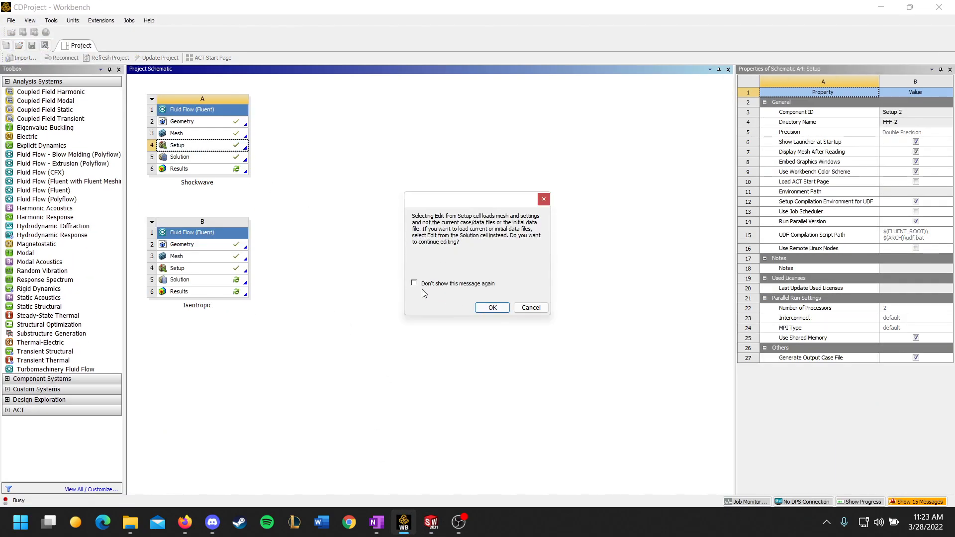
click(491, 307)
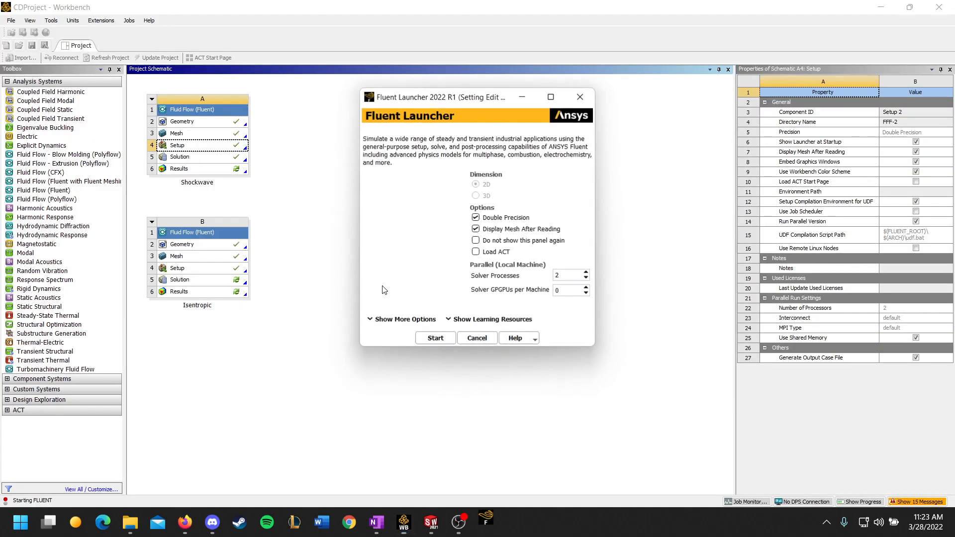
click(435, 339)
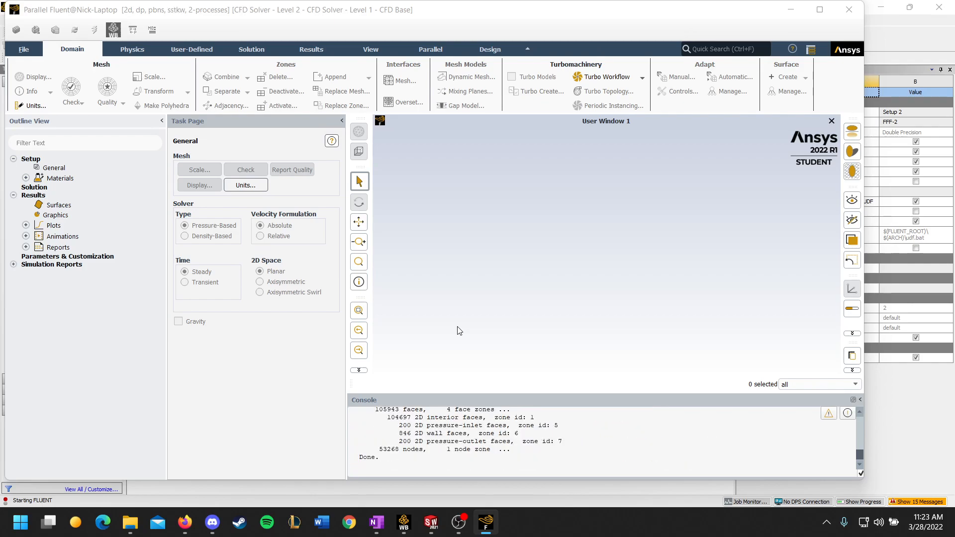
Consult the Project 1 assignment page in Firefox and return to the Fluent window.
click(185, 522)
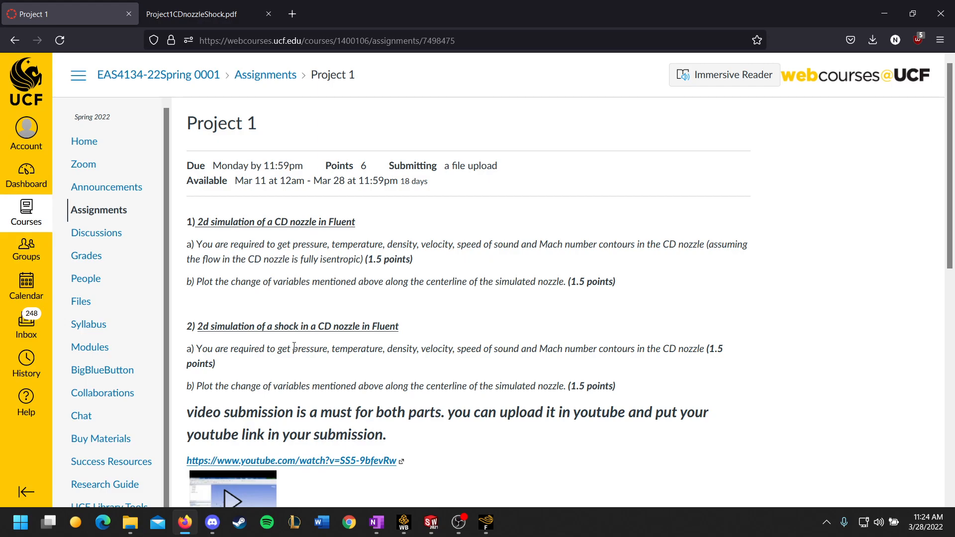
click(486, 522)
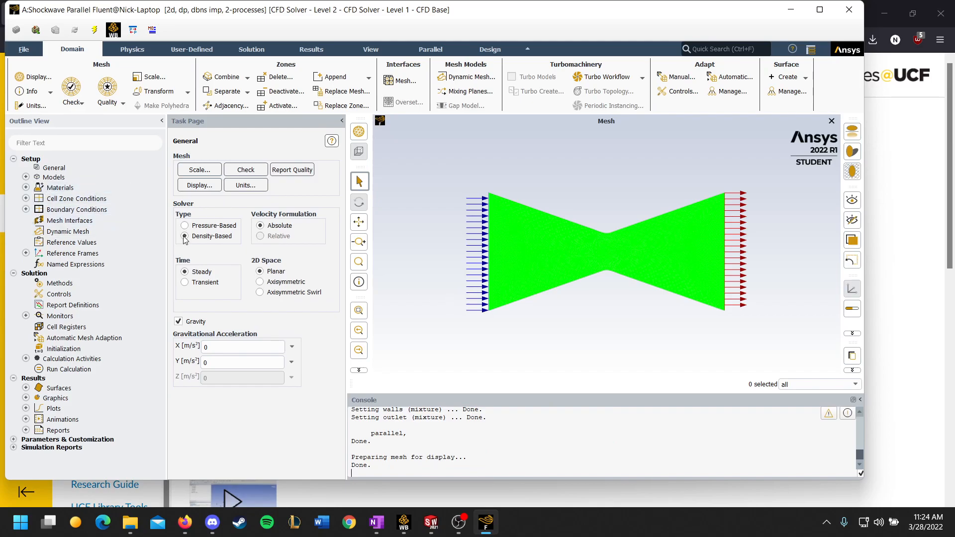
Check the Energy equation and Viscous model settings, closing each without changes.
click(26, 177)
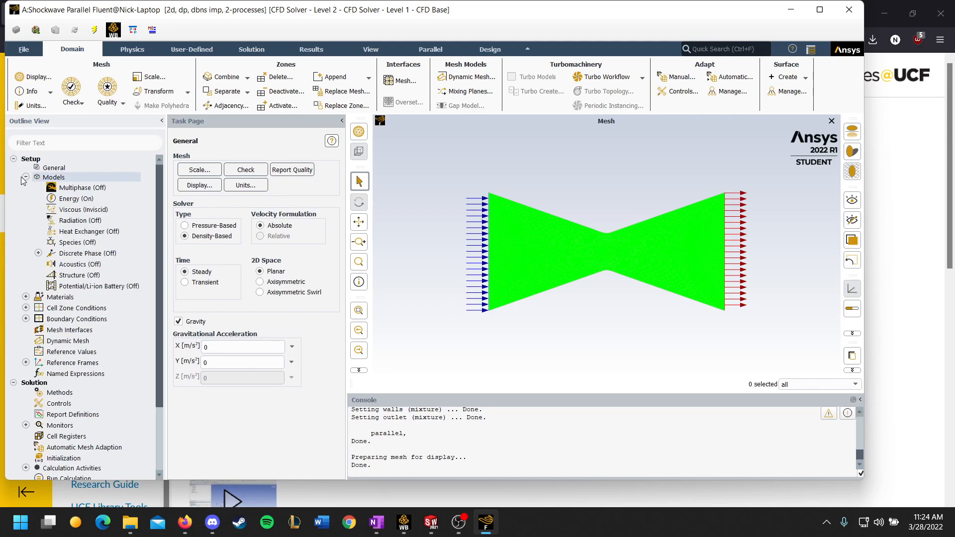
double_click(77, 199)
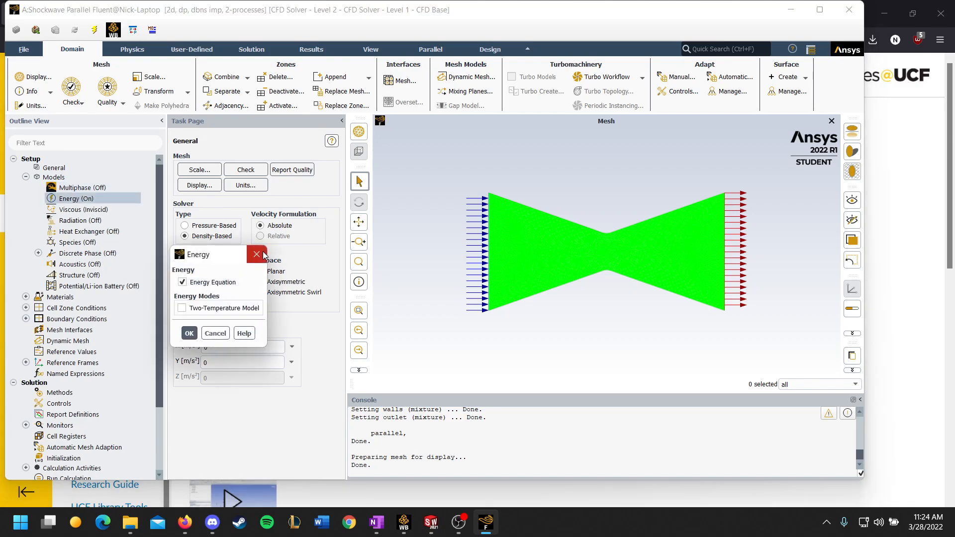
click(259, 253)
double_click(82, 209)
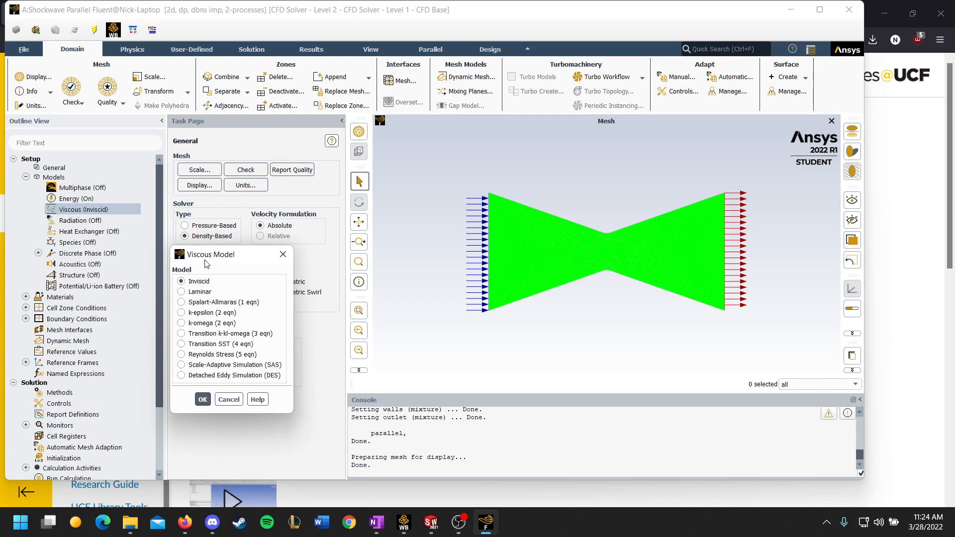
click(283, 254)
Choose ideal-gas as the density option of the air fluid material and close its properties.
click(25, 297)
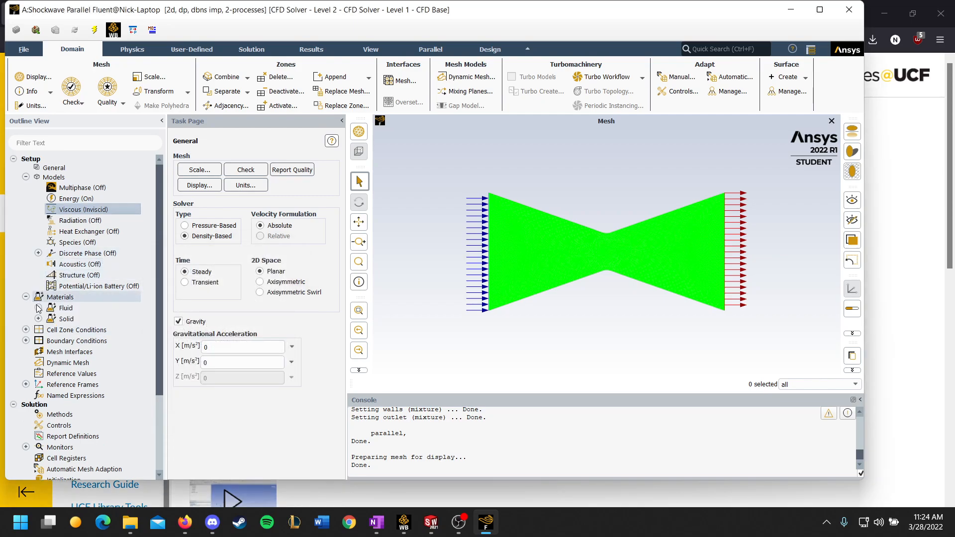
click(37, 308)
click(71, 320)
double_click(71, 321)
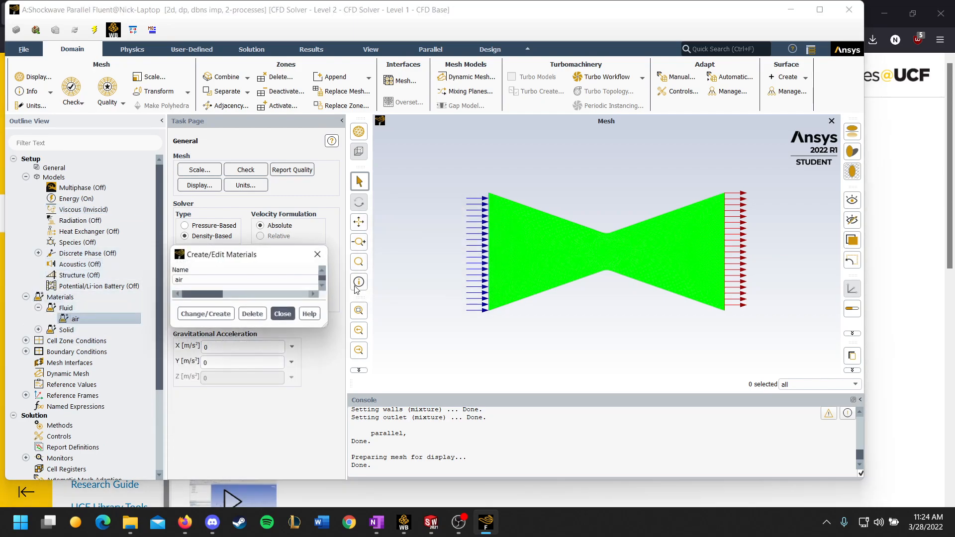
click(608, 236)
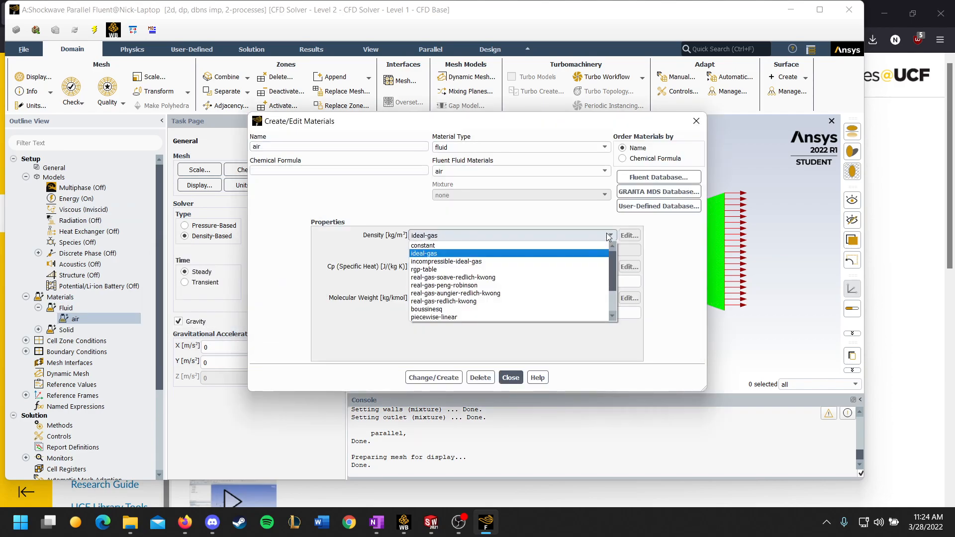
click(562, 253)
click(510, 378)
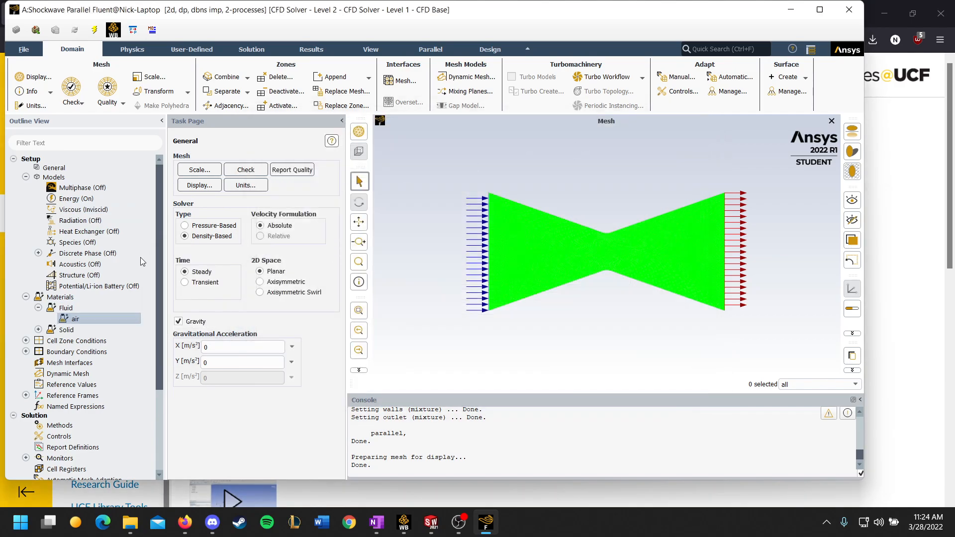
Set the type of the inlet boundary condition to pressure-inlet.
click(25, 351)
scroll(59, 338, down, 1)
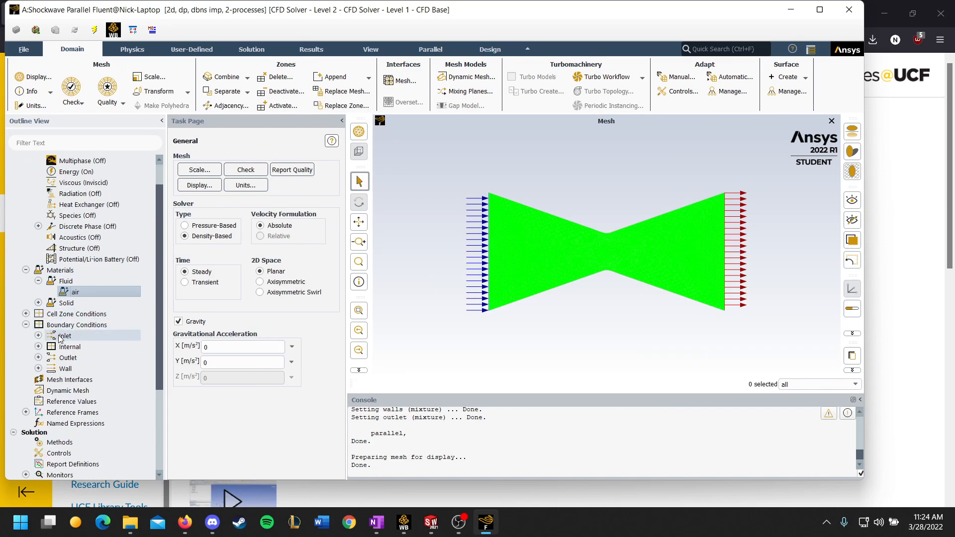
click(38, 336)
right_click(82, 347)
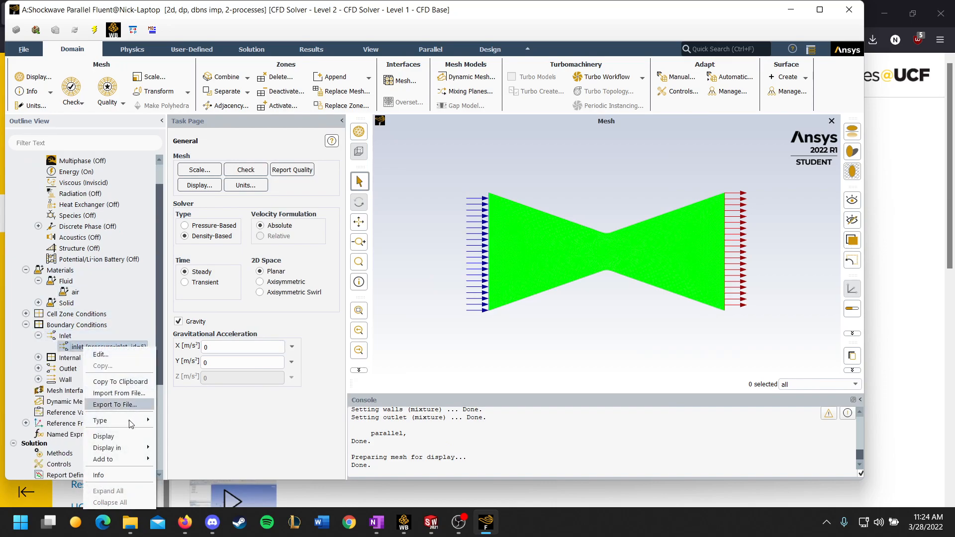
mouse_move(124, 427)
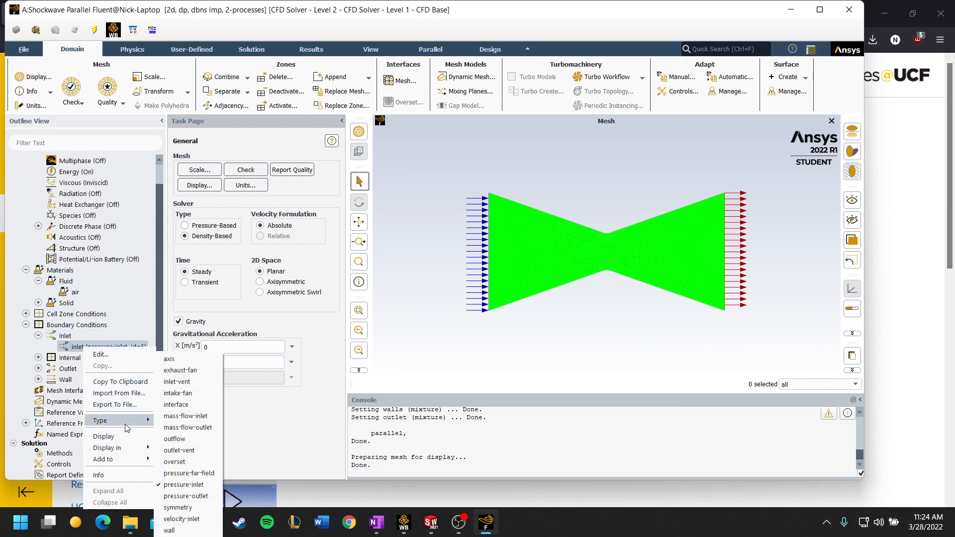
click(184, 484)
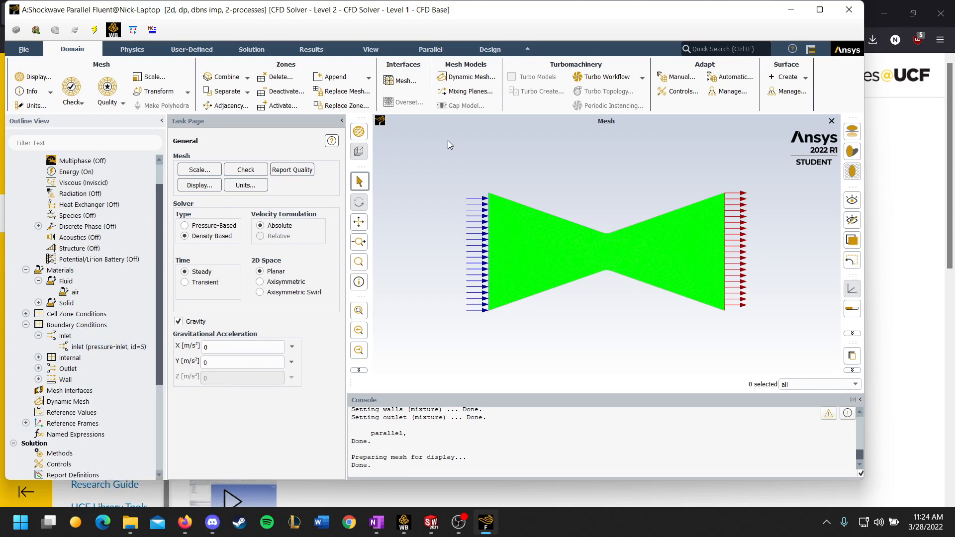
Review the inlet boundary's momentum and thermal settings, then close its dialog without changes.
click(38, 369)
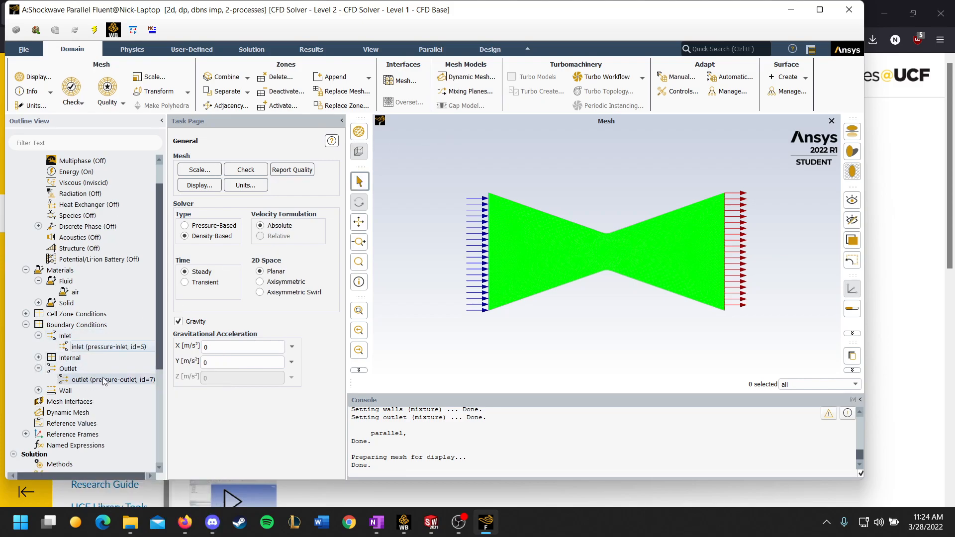
double_click(95, 348)
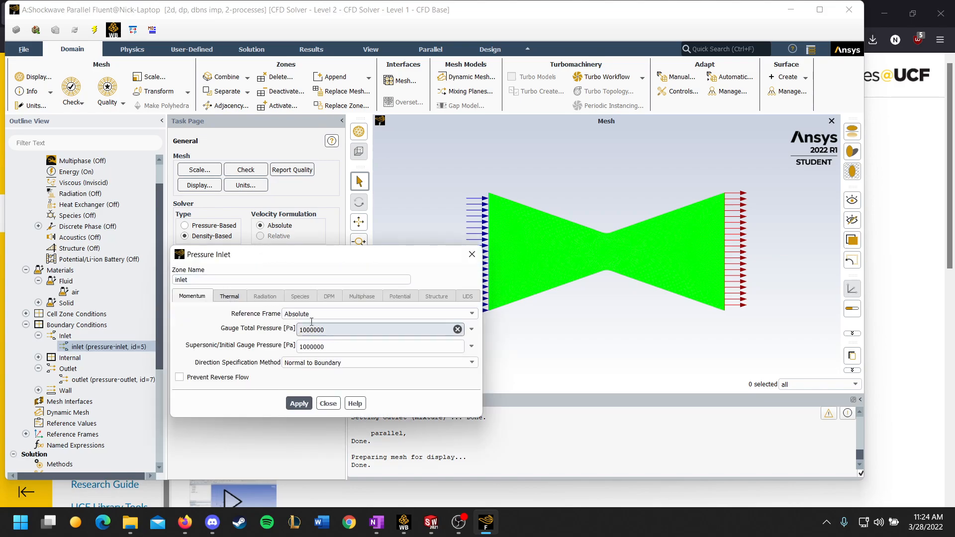
click(228, 296)
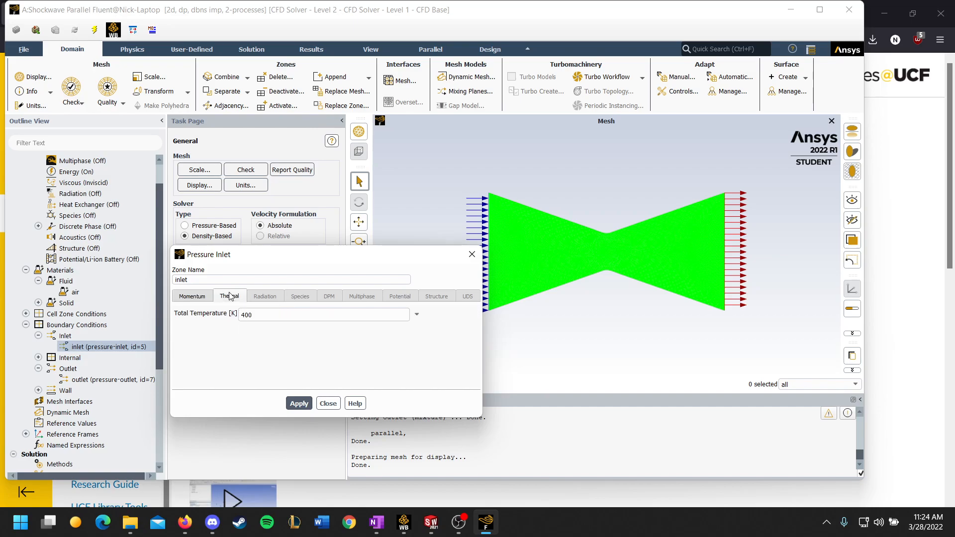
click(192, 296)
click(471, 254)
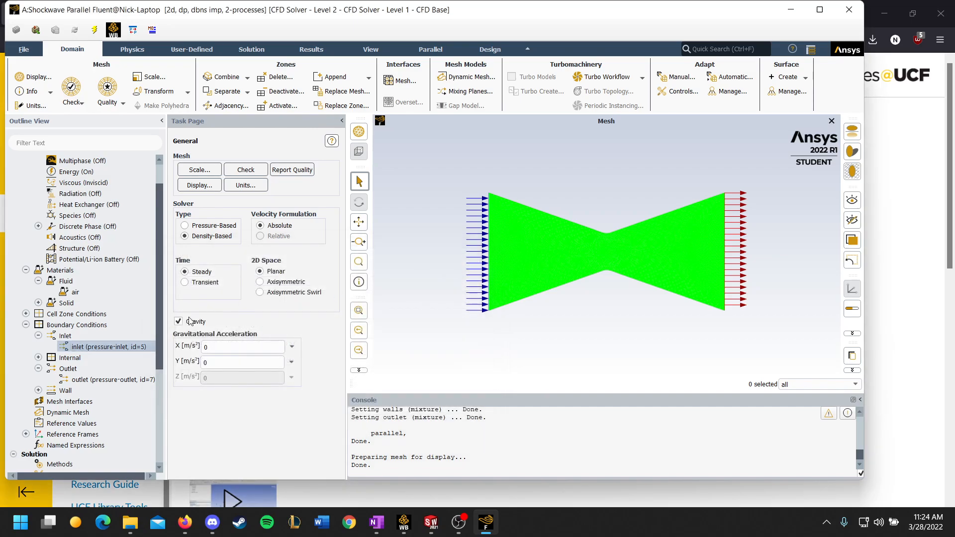
Review the outlet boundary's momentum, thermal and backflow pressure settings, keeping Static Pressure as the specification, and close its dialog.
click(92, 380)
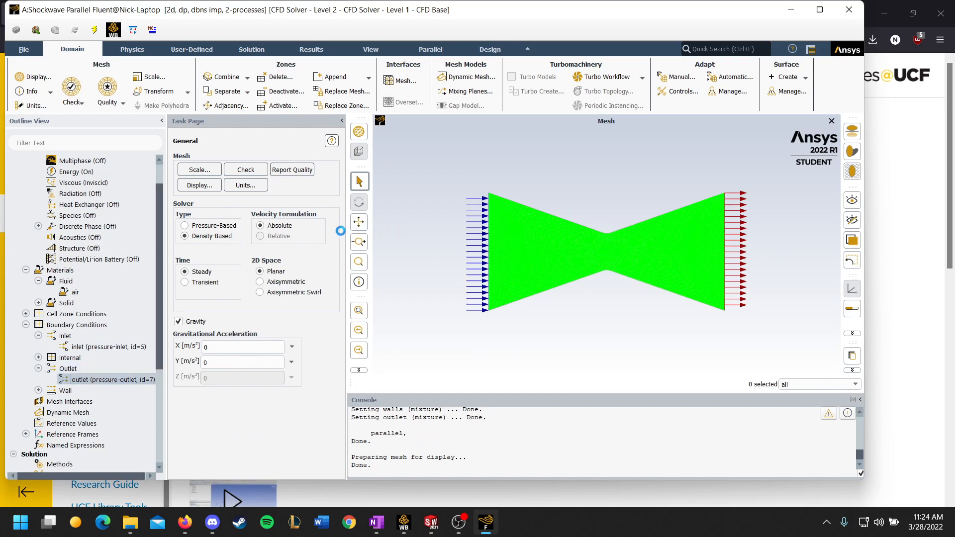
drag(345, 261, 354, 224)
click(315, 290)
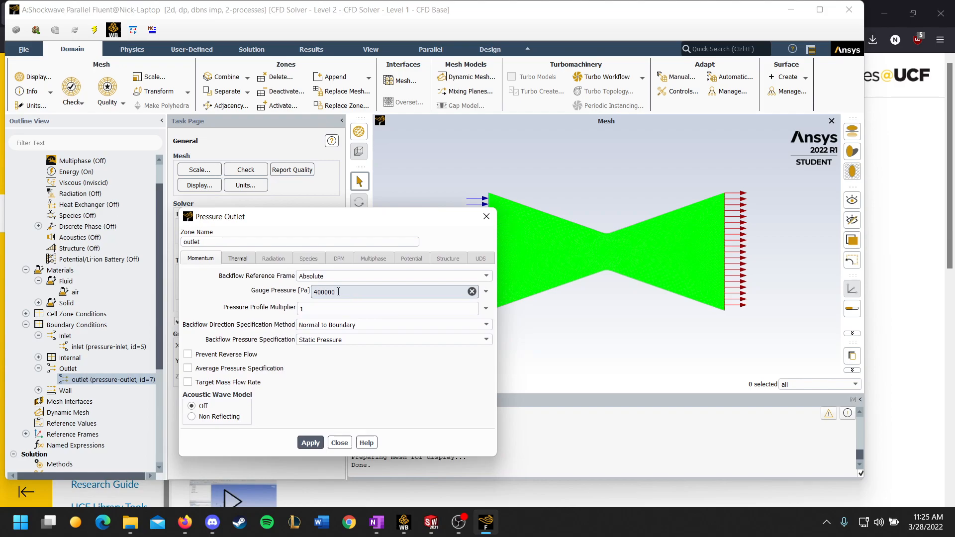
click(236, 259)
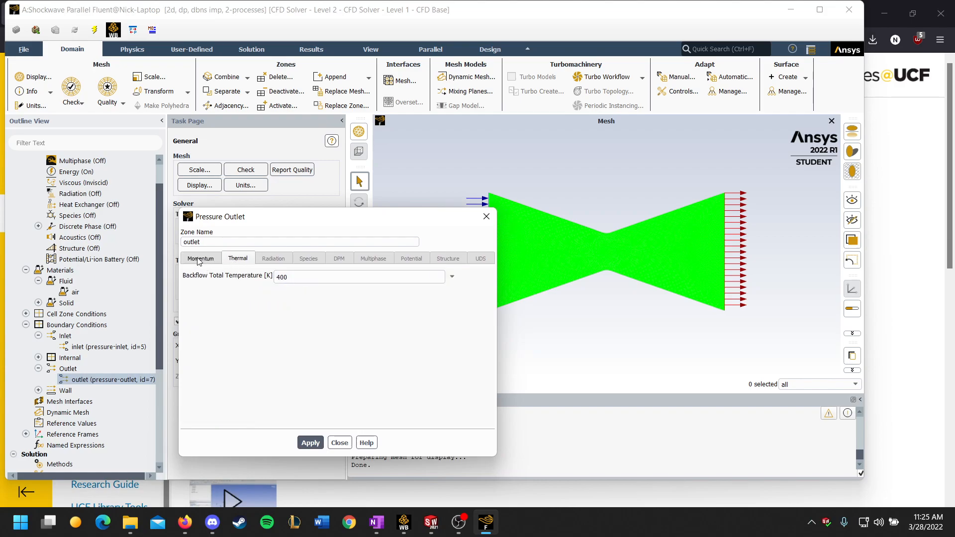
click(200, 260)
click(248, 259)
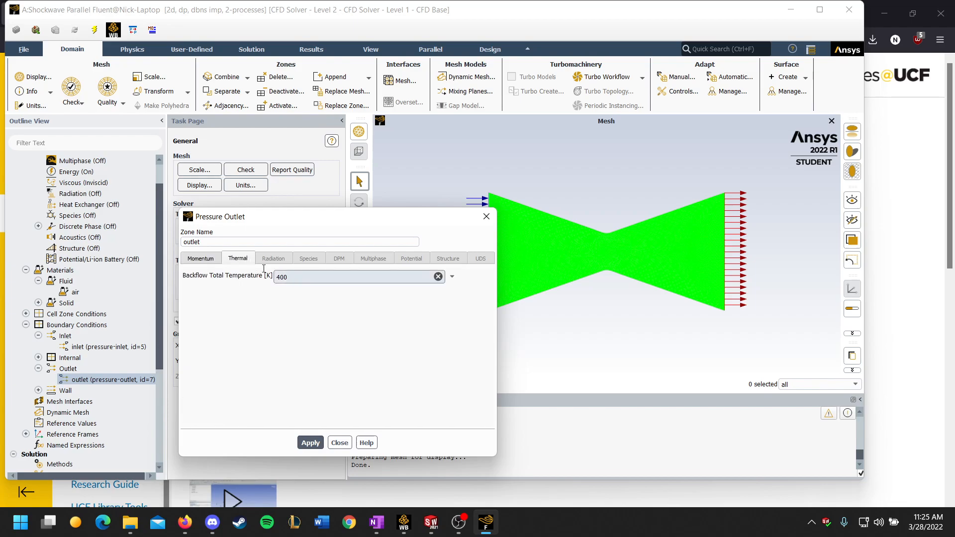
click(209, 260)
click(250, 260)
click(211, 260)
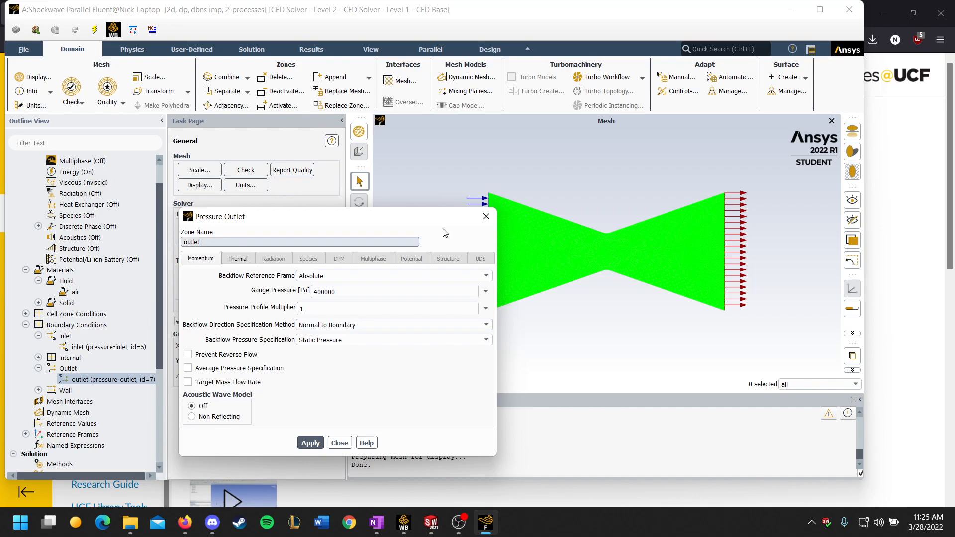
click(370, 340)
click(371, 358)
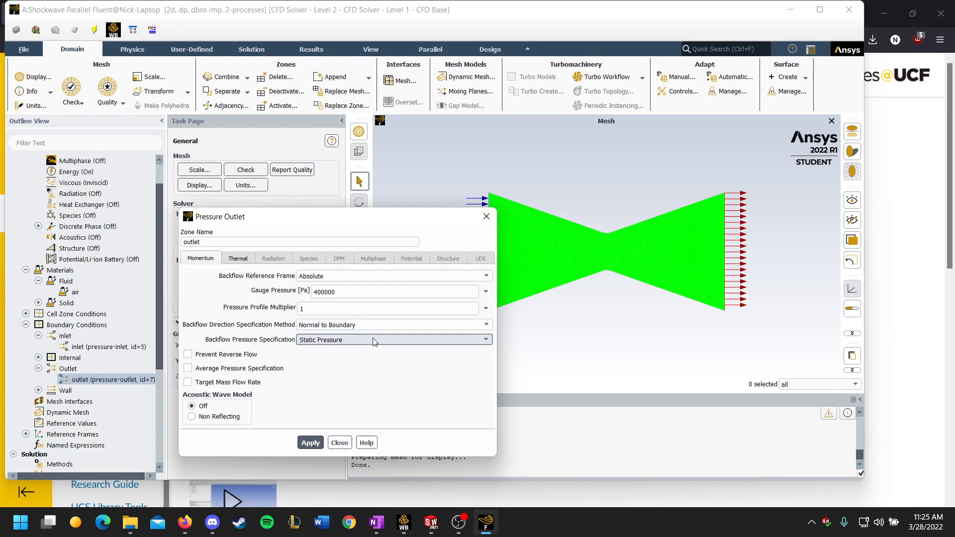
click(487, 216)
Review the operating conditions of the boundary conditions, accept them as they are, and check the Courant number in the solution controls.
double_click(78, 323)
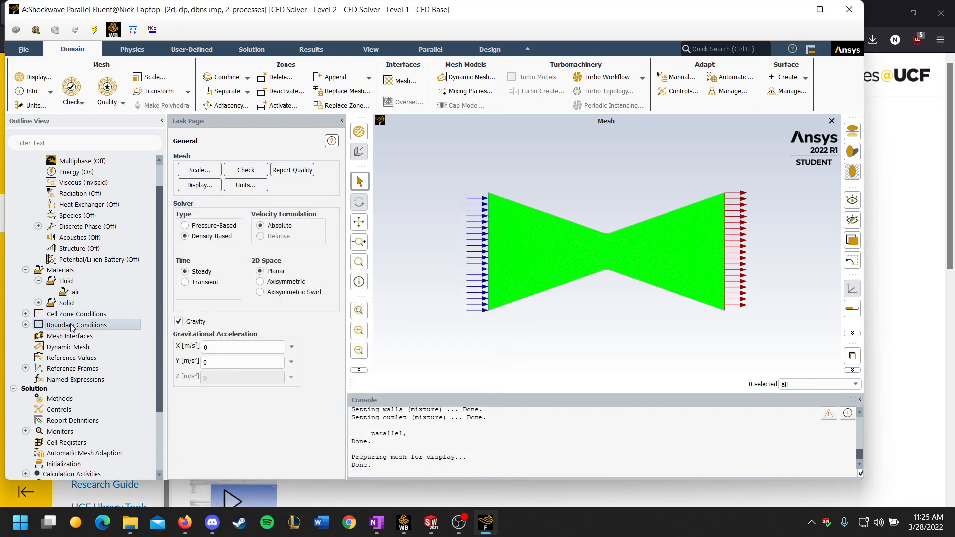
click(268, 417)
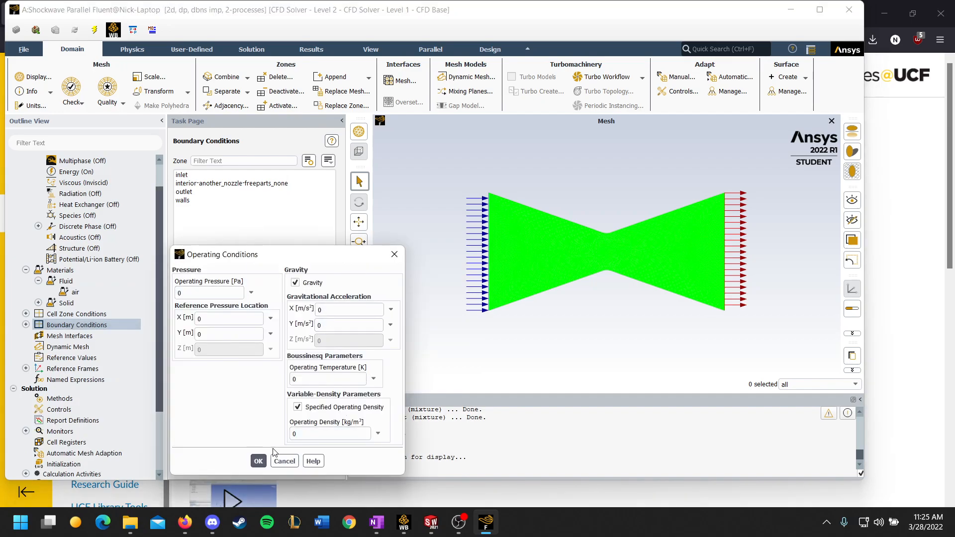
click(258, 461)
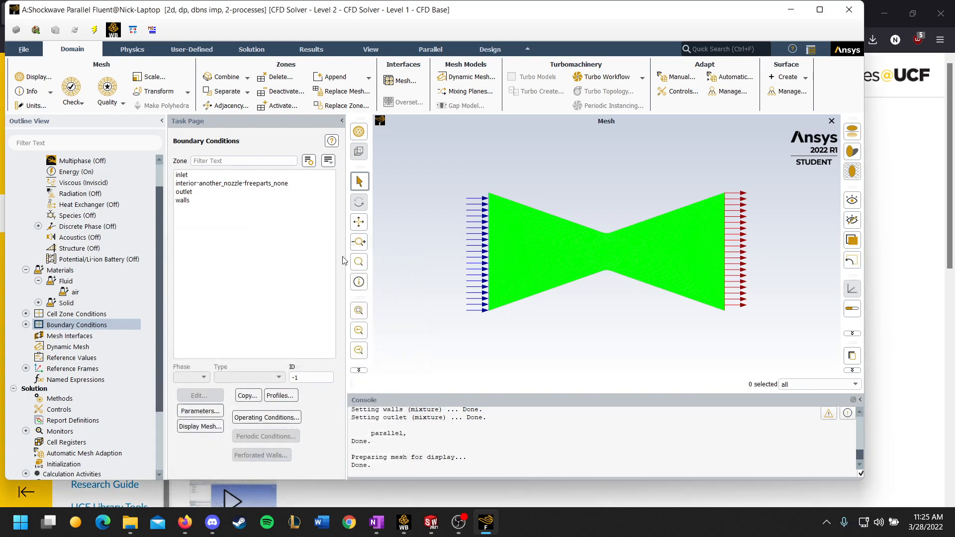
scroll(50, 366, down, 1)
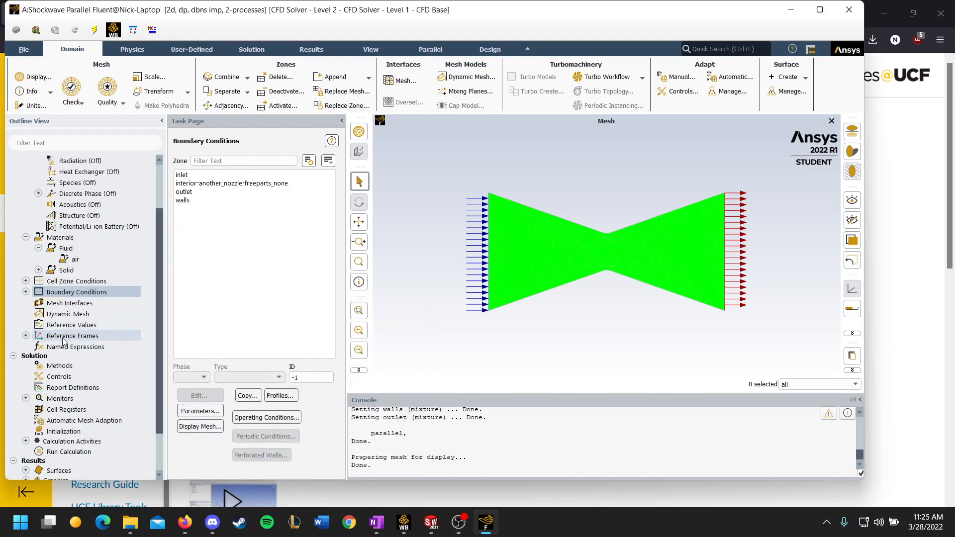
click(59, 377)
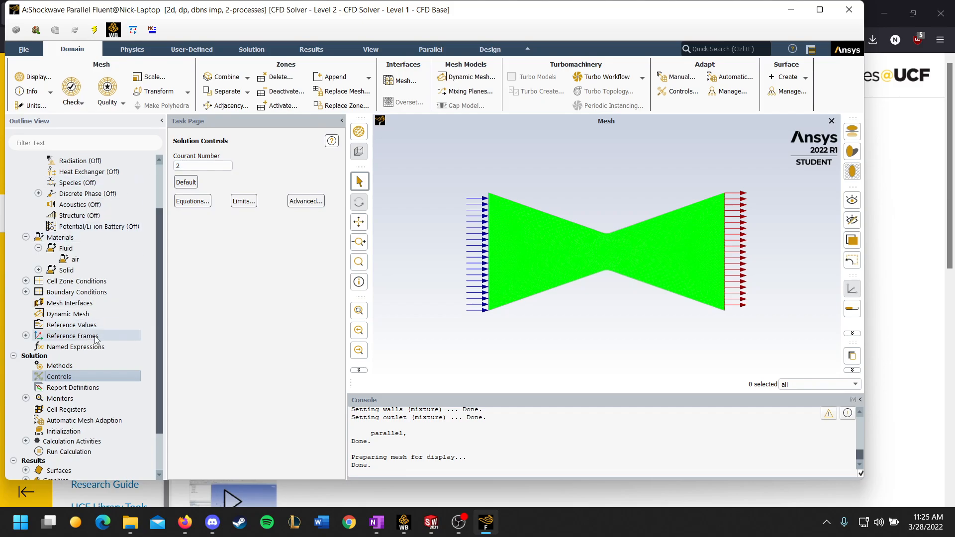
Initialize the solution with Hybrid Initialization and start the calculation with 1000 iterations.
scroll(87, 339, down, 2)
click(50, 378)
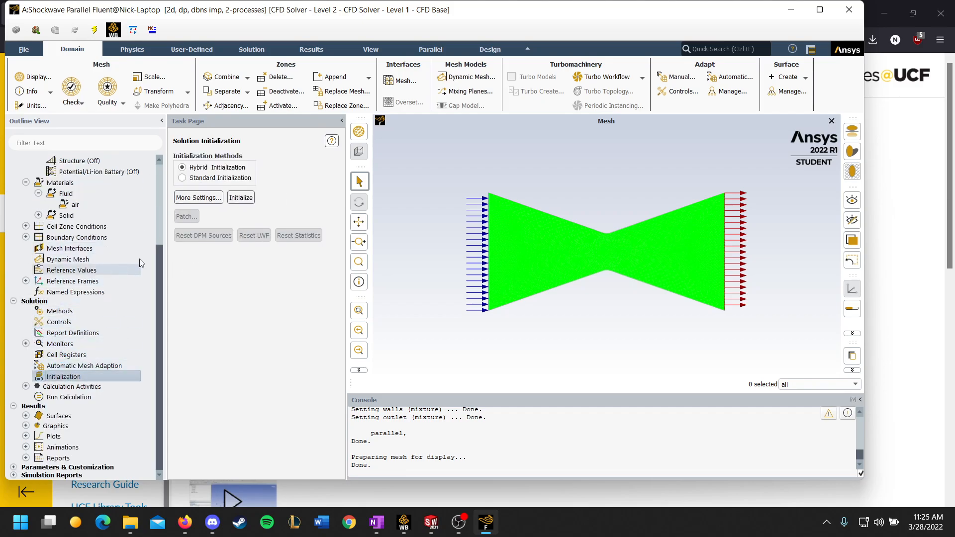
click(241, 197)
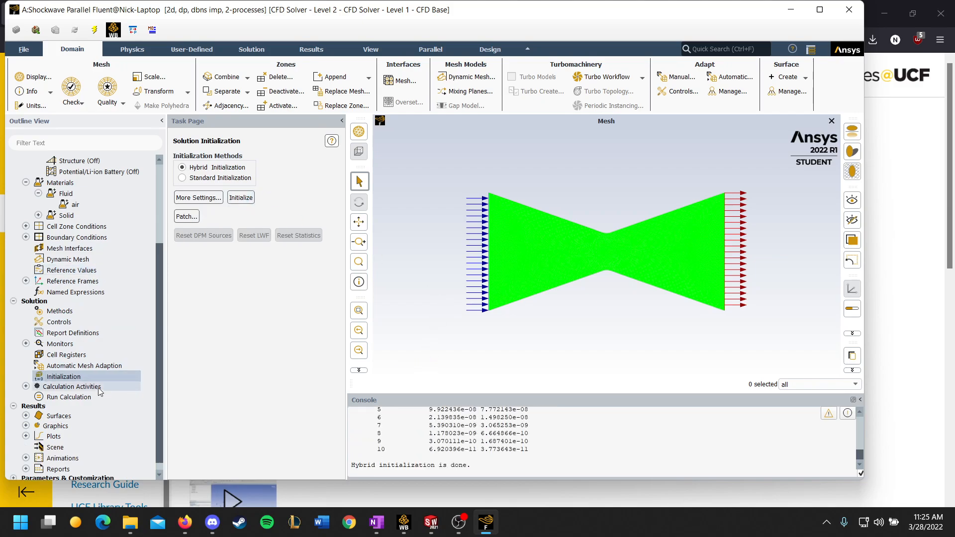
click(76, 396)
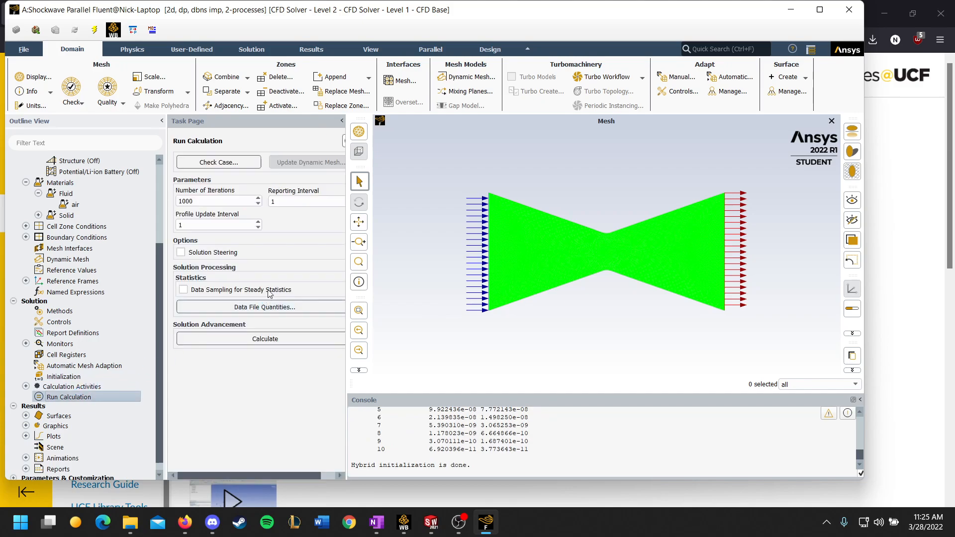
click(254, 338)
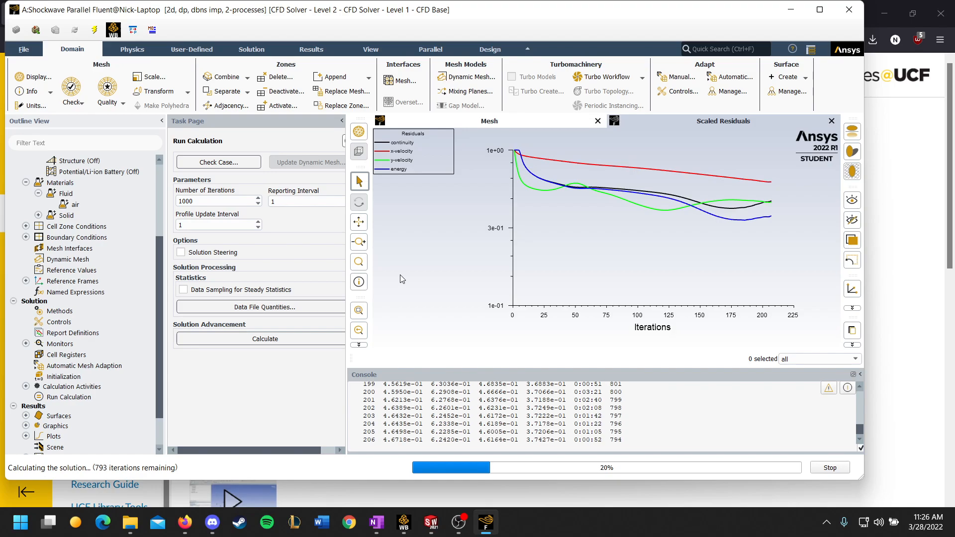
Switch to Firefox to read the shock simulation requirements in part 2 of the Project 1 page, then return to Fluent.
click(905, 248)
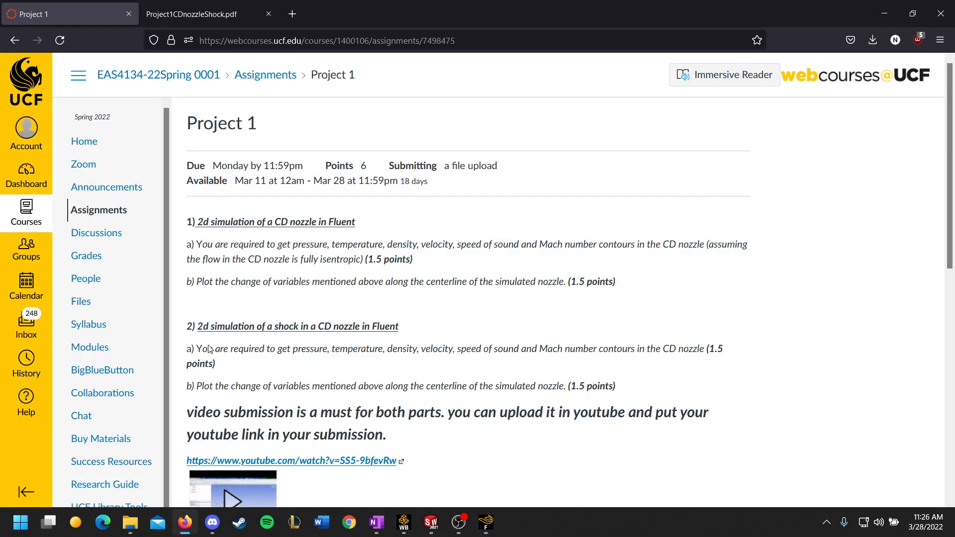
drag(197, 348, 616, 386)
click(597, 382)
click(485, 522)
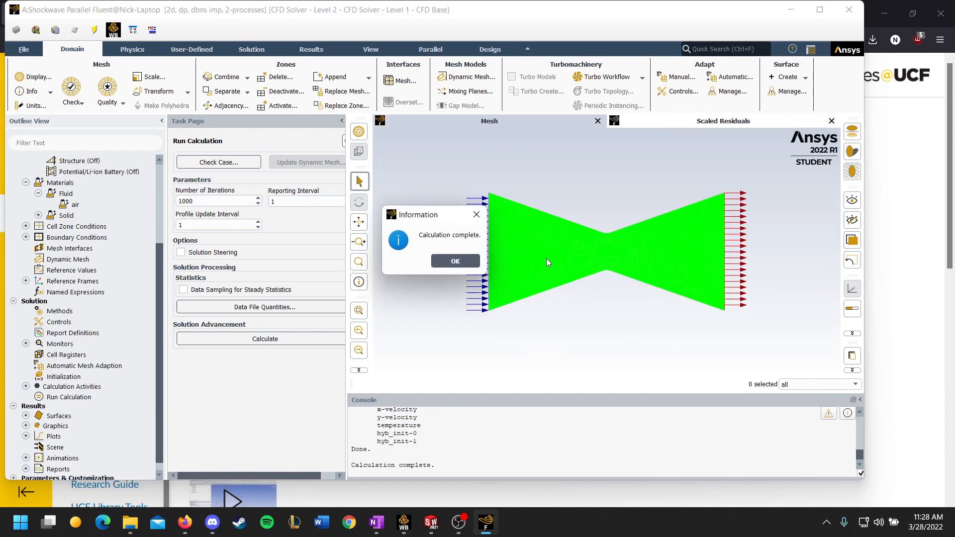
Dismiss the calculation notice and display the saved mach-number contour with the whole nozzle fitted in view.
click(451, 264)
scroll(54, 328, down, 1)
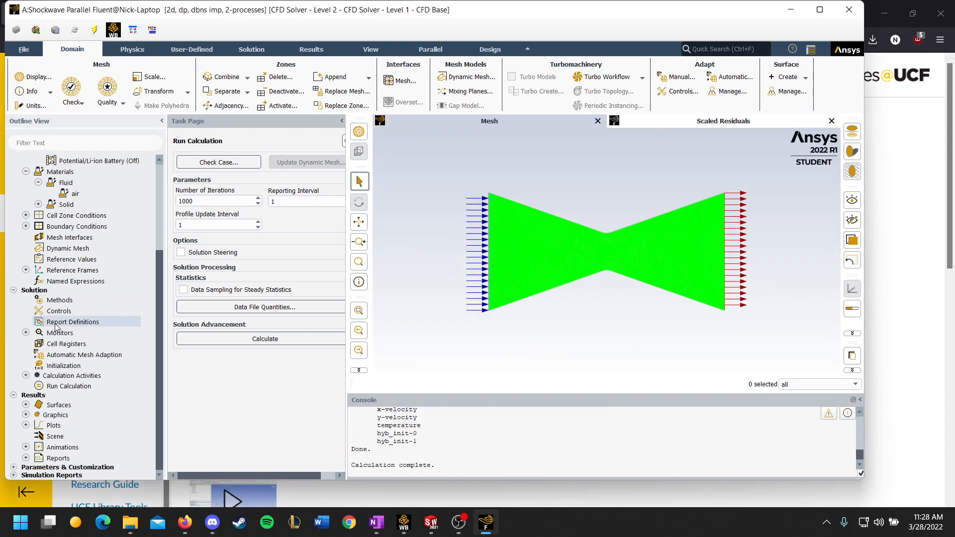
click(26, 415)
click(38, 436)
click(81, 447)
double_click(81, 447)
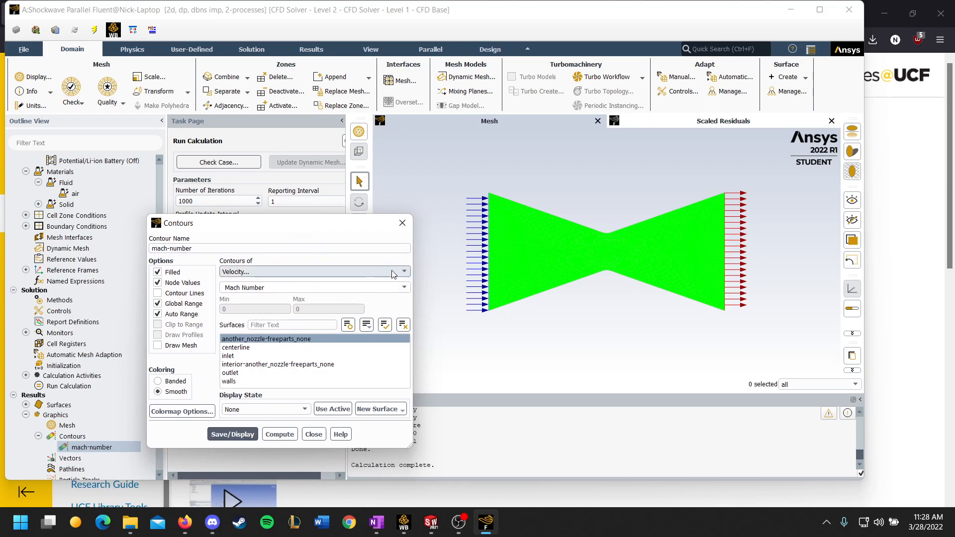
click(244, 433)
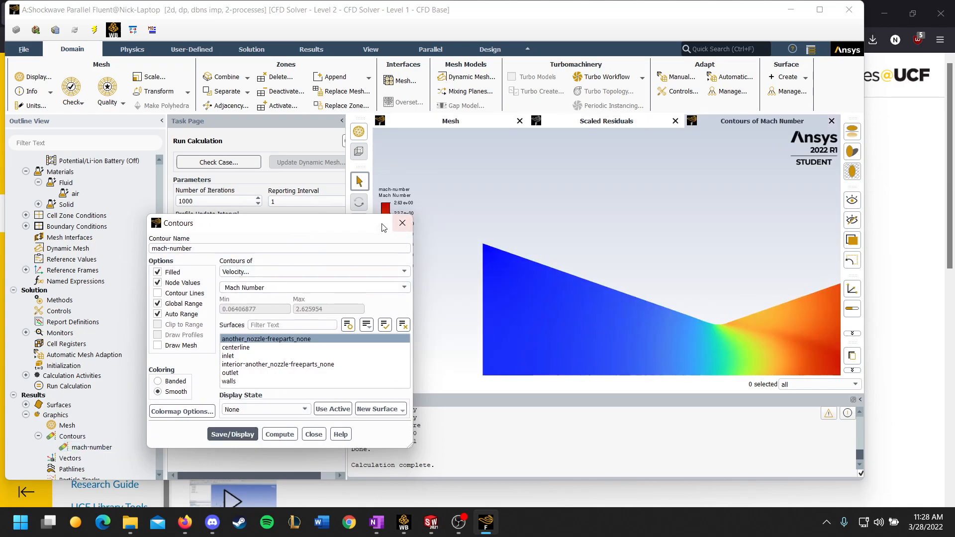
drag(209, 223, 140, 205)
click(359, 311)
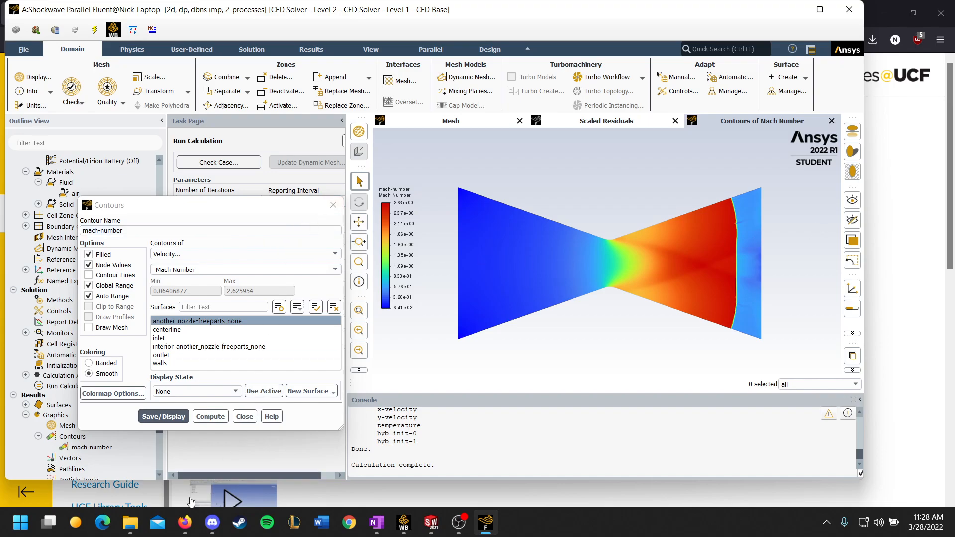
Recheck the required variables on the Project 1 page in Firefox, then display the Static Pressure contour of the nozzle in Fluent.
click(185, 527)
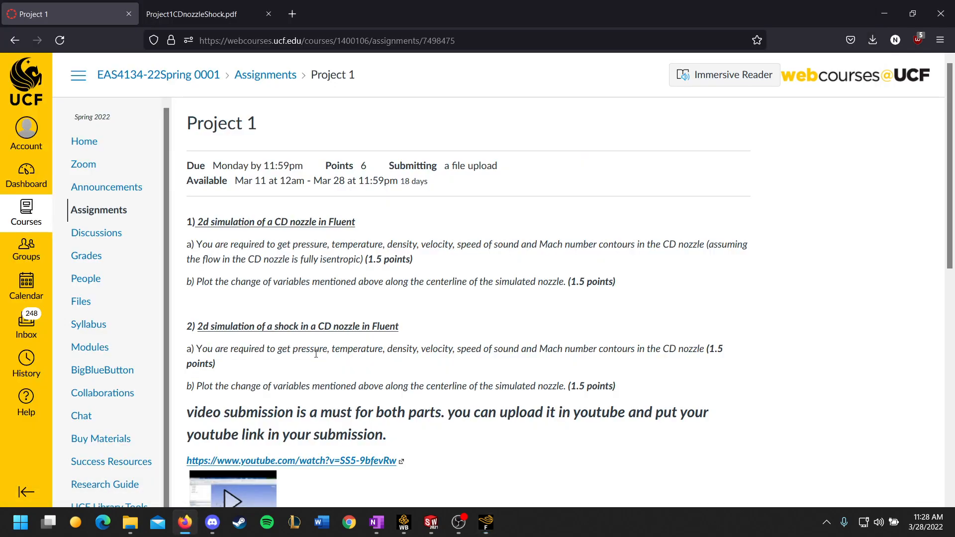
click(486, 522)
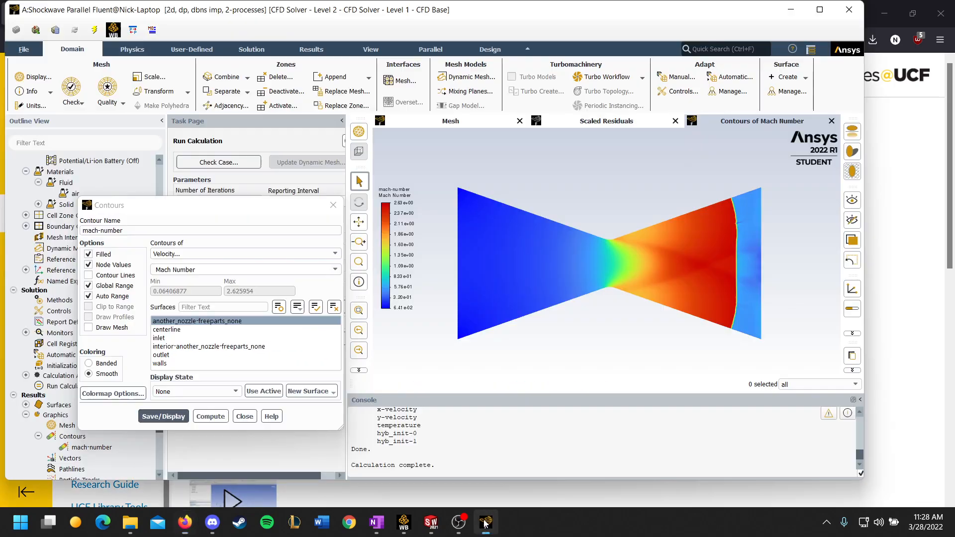
click(331, 255)
click(214, 264)
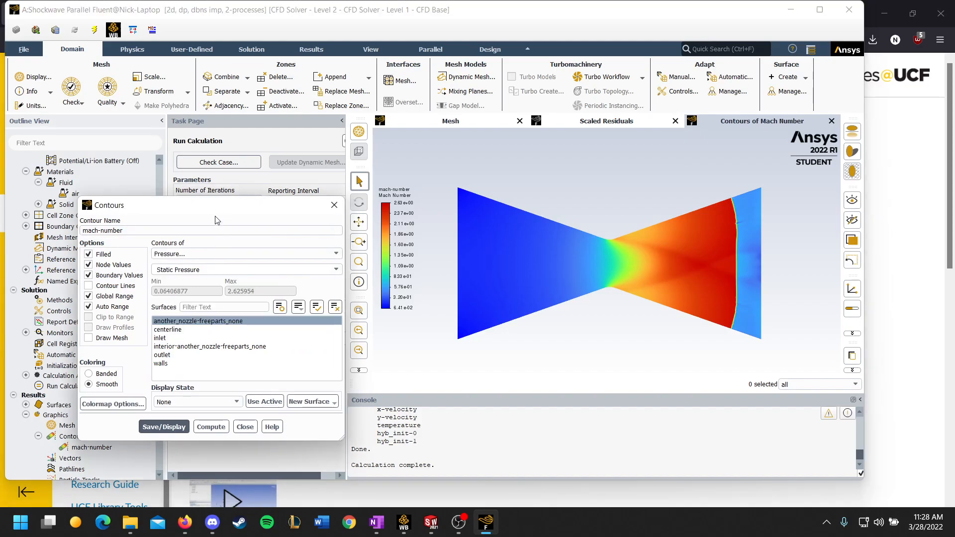
click(164, 426)
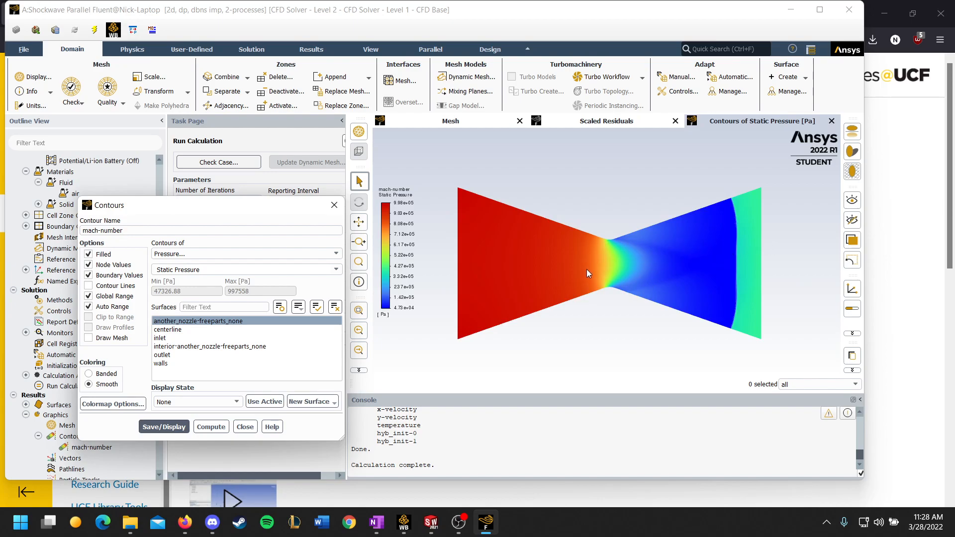
Move the Contours dialog clear of the plot and display the Static Temperature contour of the nozzle.
drag(251, 208, 235, 168)
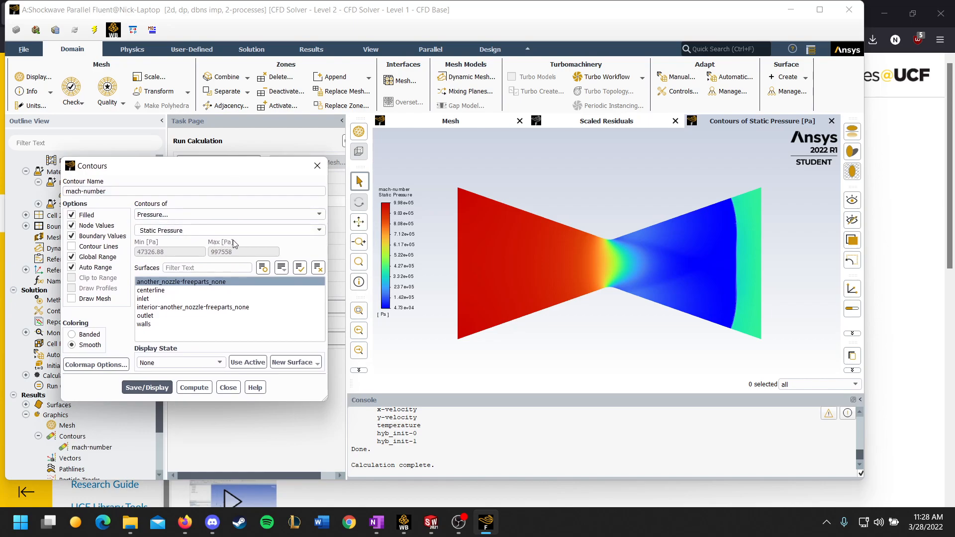
click(311, 212)
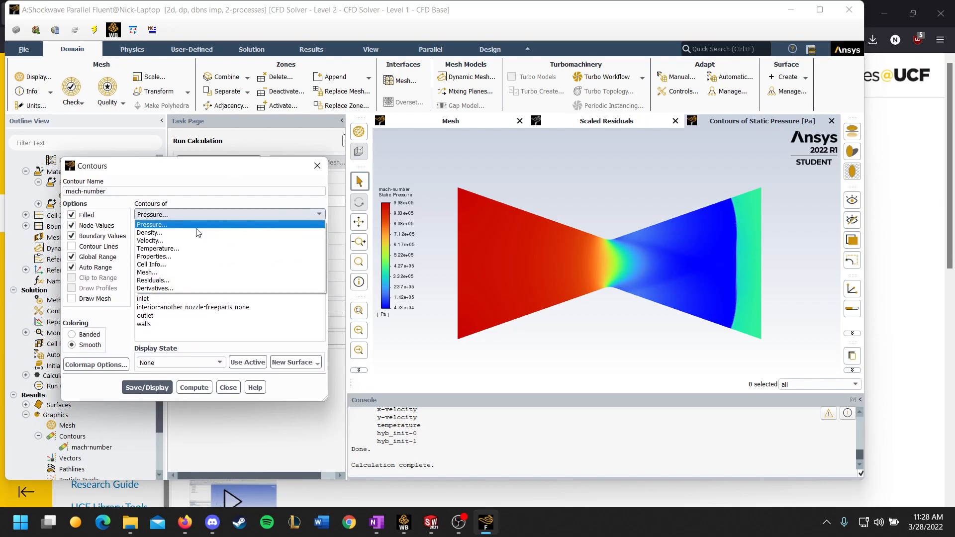
click(161, 249)
click(145, 387)
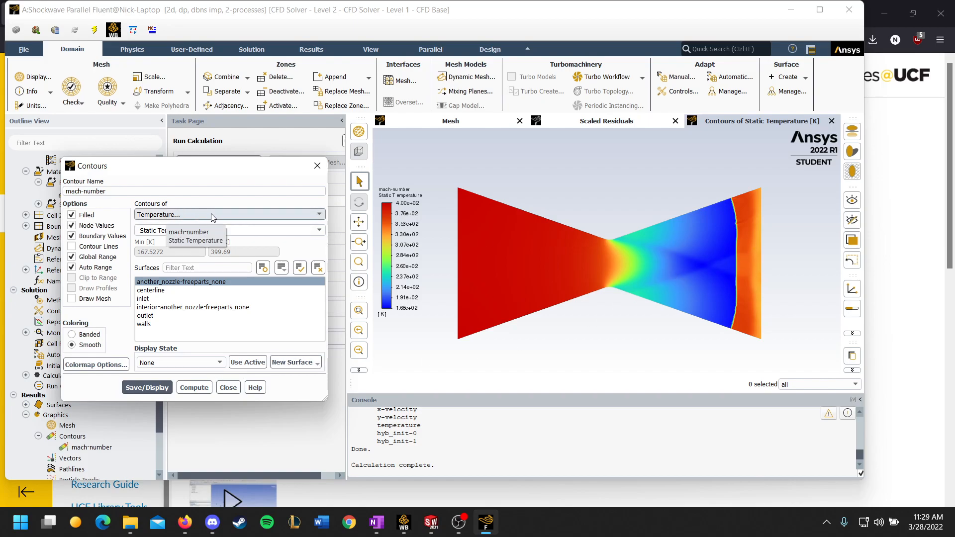
Change the contoured quantity to Density and display it on the nozzle surface.
click(313, 216)
click(149, 233)
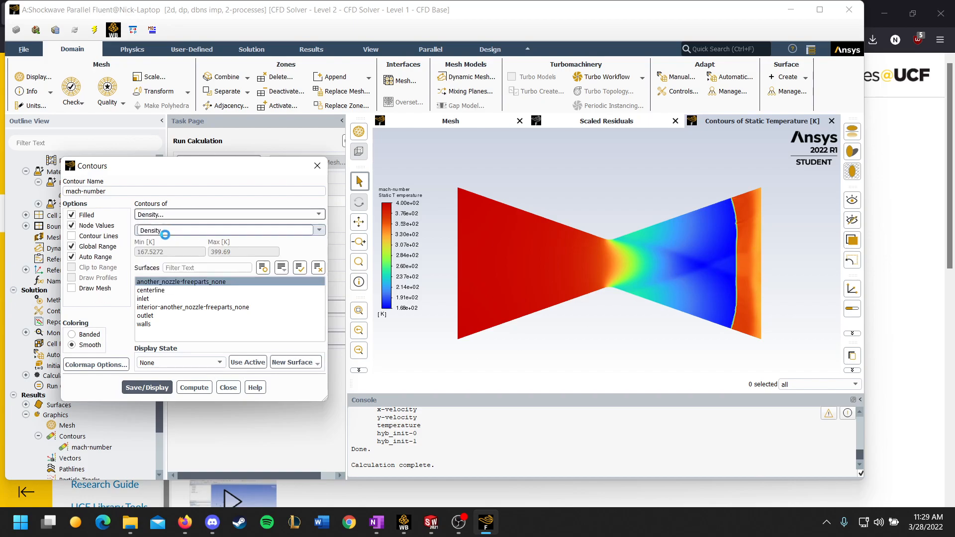
click(146, 378)
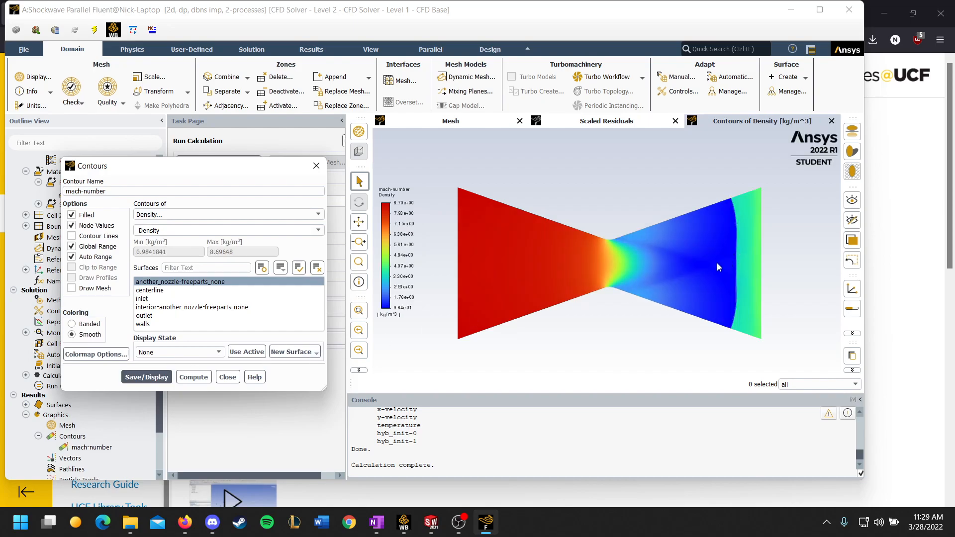
Change the contoured quantity to X Velocity and display it on the nozzle surface.
click(306, 215)
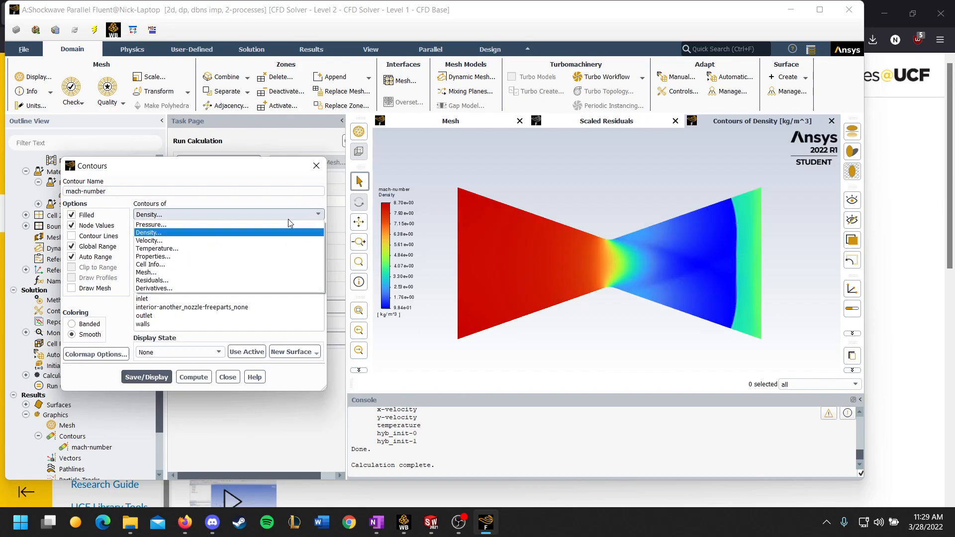
click(188, 240)
click(319, 231)
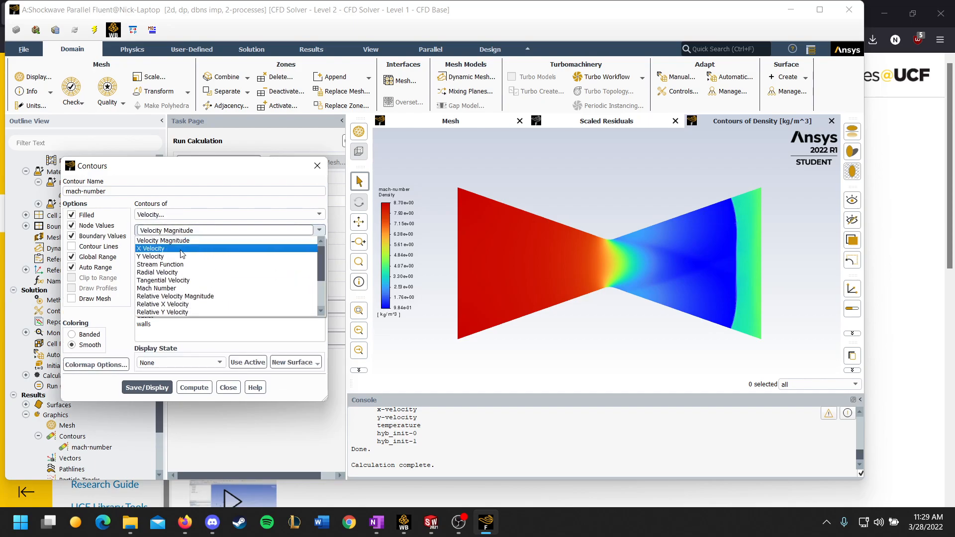
click(165, 248)
click(143, 388)
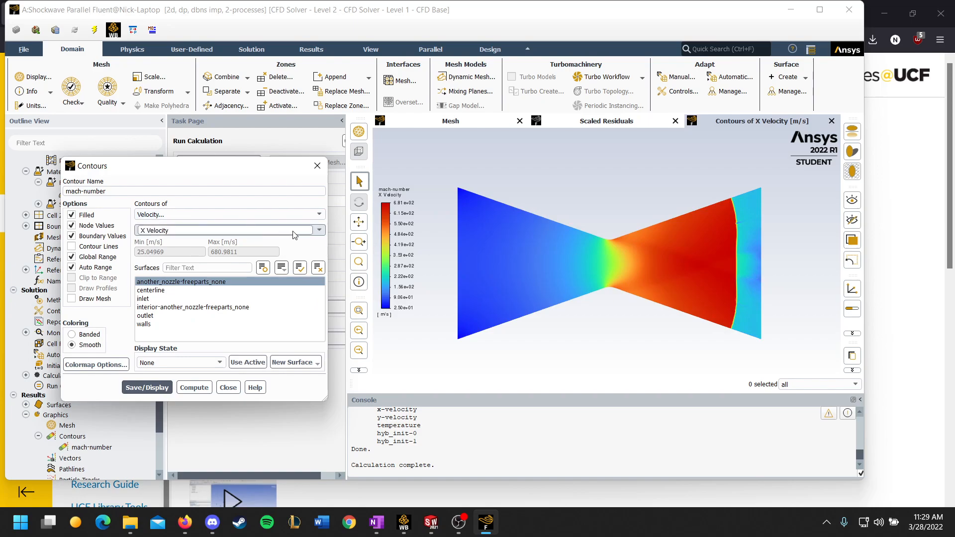
Display the contour of Sound Speed from the Properties category on the nozzle surface.
click(317, 215)
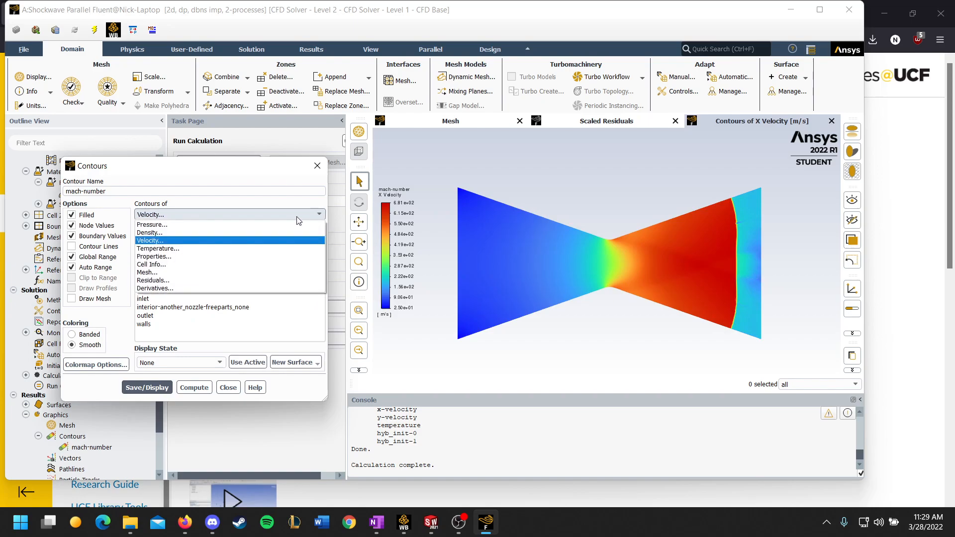
click(154, 256)
click(318, 231)
click(159, 268)
click(169, 377)
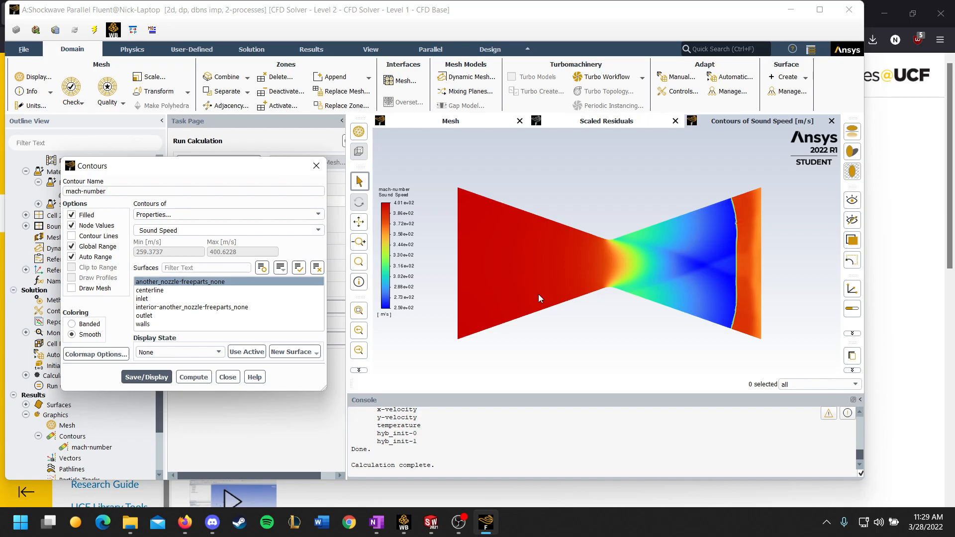
Return the saved contour to Velocity's Mach Number, display it and close the Contours dialog.
click(317, 214)
click(197, 243)
click(319, 231)
click(158, 288)
click(146, 377)
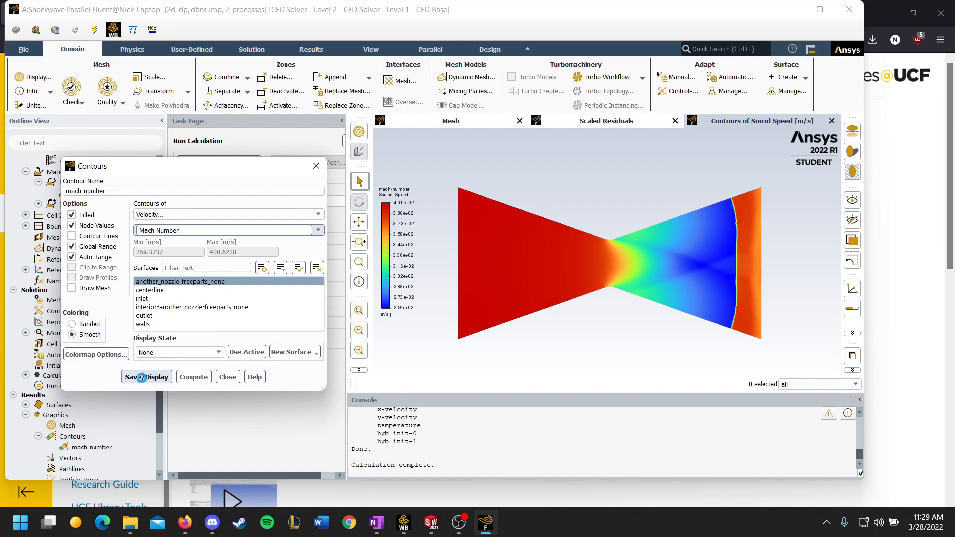
click(314, 169)
Open the existing xy-plot-1 definition, keep the centerline surface selected and look over the types of new surface on offer.
scroll(89, 312, down, 2)
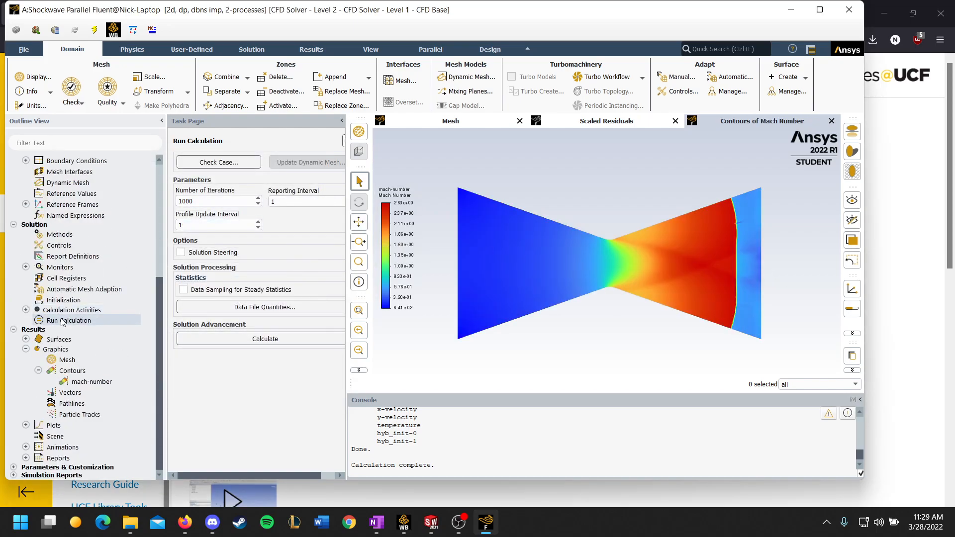
click(26, 424)
scroll(57, 405, down, 1)
scroll(60, 408, down, 1)
double_click(84, 392)
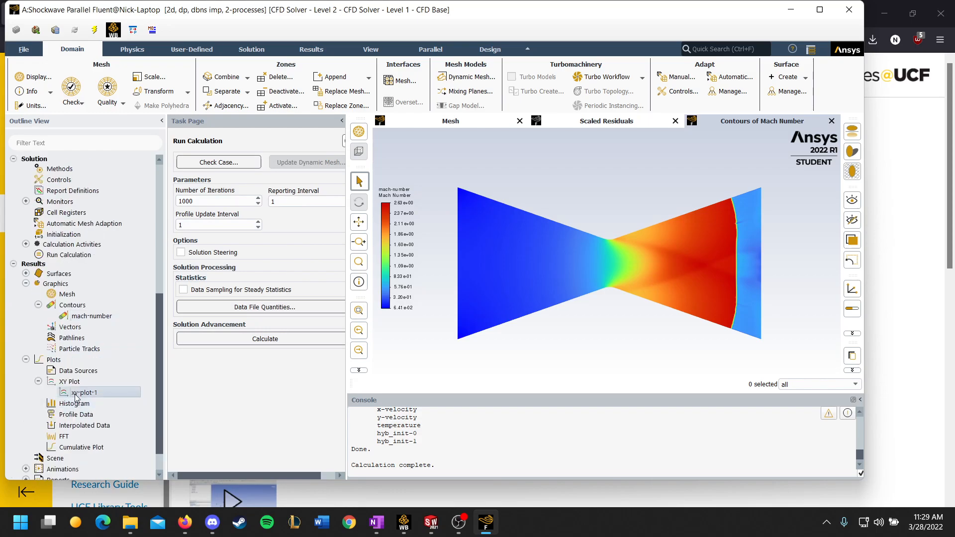
drag(321, 254, 230, 150)
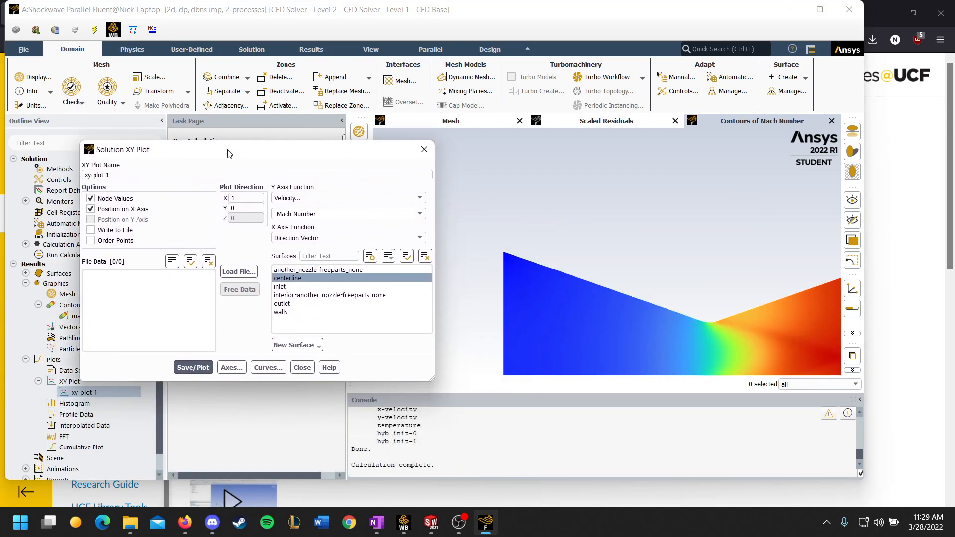
click(289, 279)
click(289, 280)
click(297, 344)
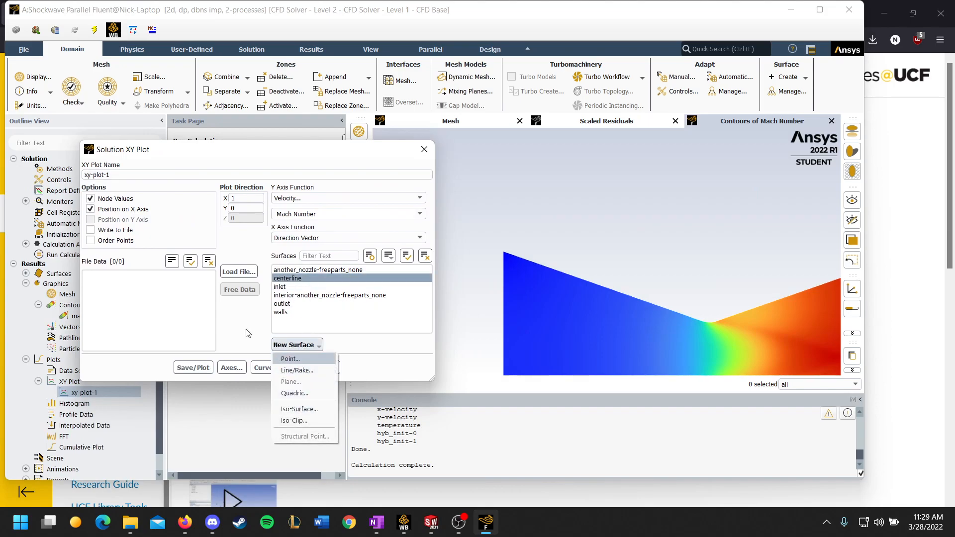
click(230, 323)
Set the XY plot's Y-axis function to Static Pressure and plot it along the centerline, with the dialog moved clear of the graph.
click(419, 198)
click(338, 210)
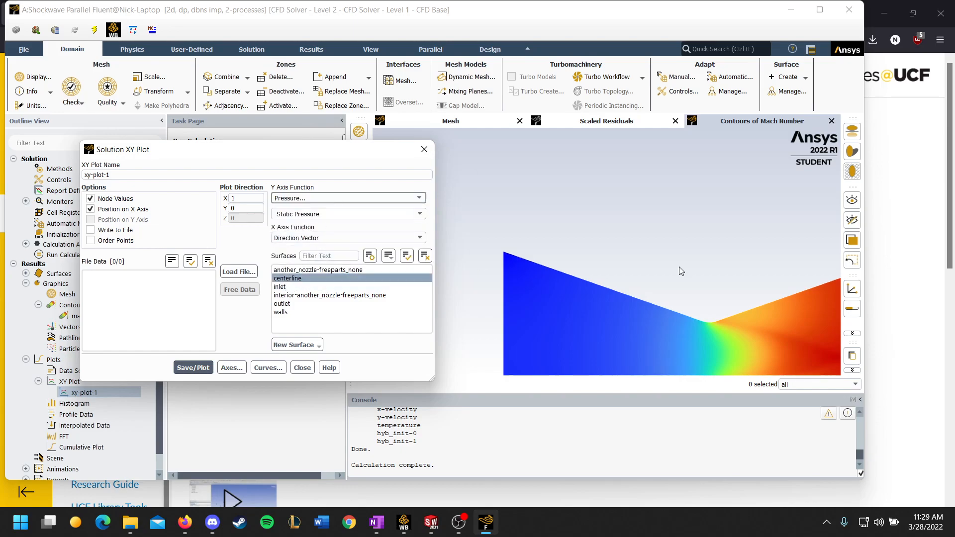
drag(276, 155, 222, 139)
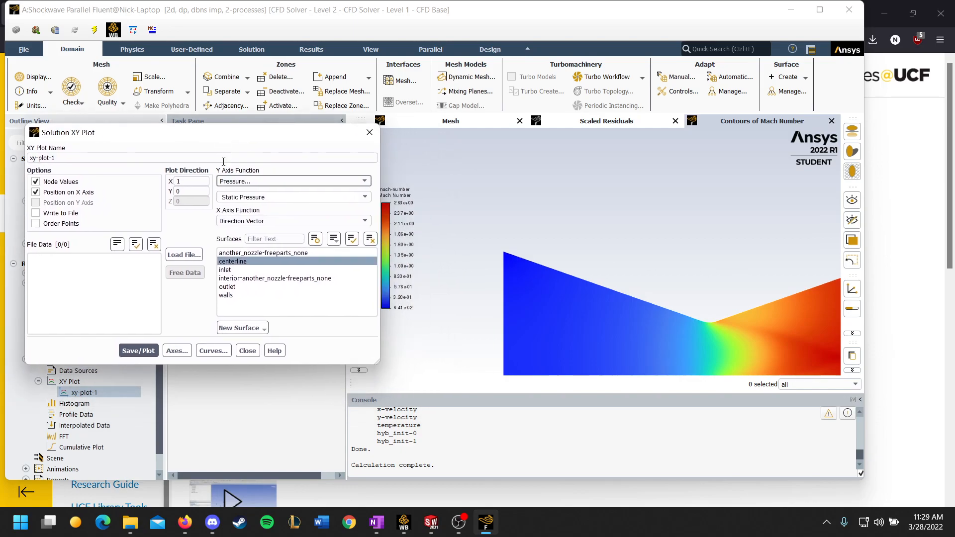
click(144, 348)
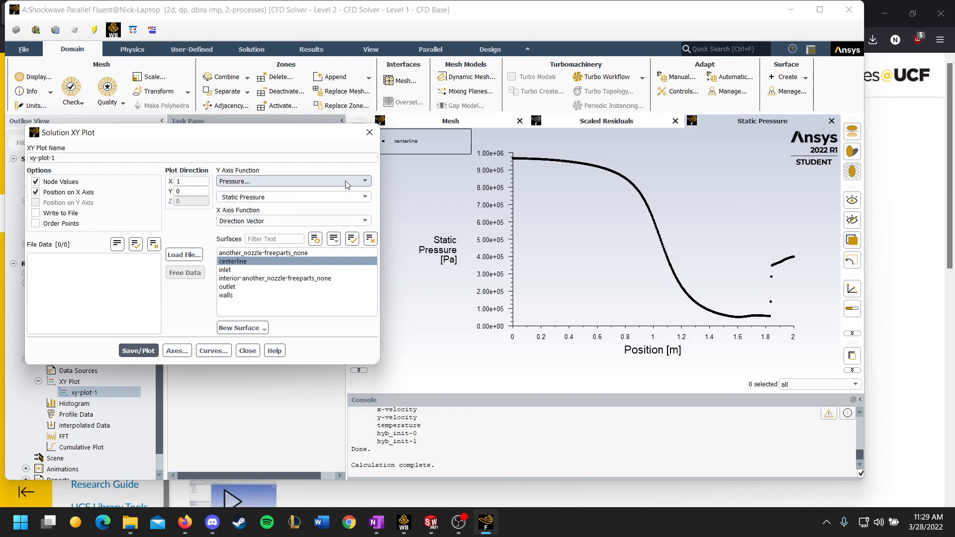
Change the Y-axis function to Static Temperature and plot it along the nozzle centerline.
click(360, 182)
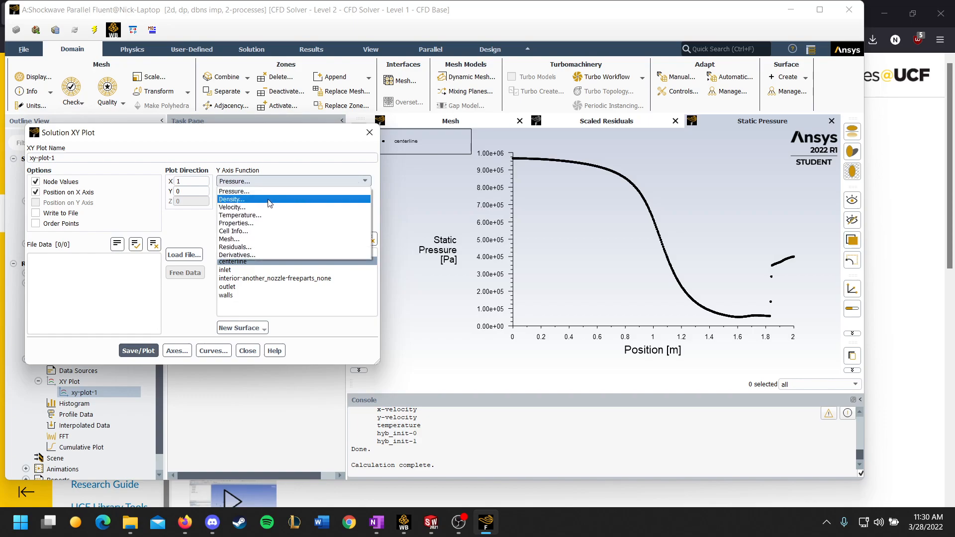
click(241, 215)
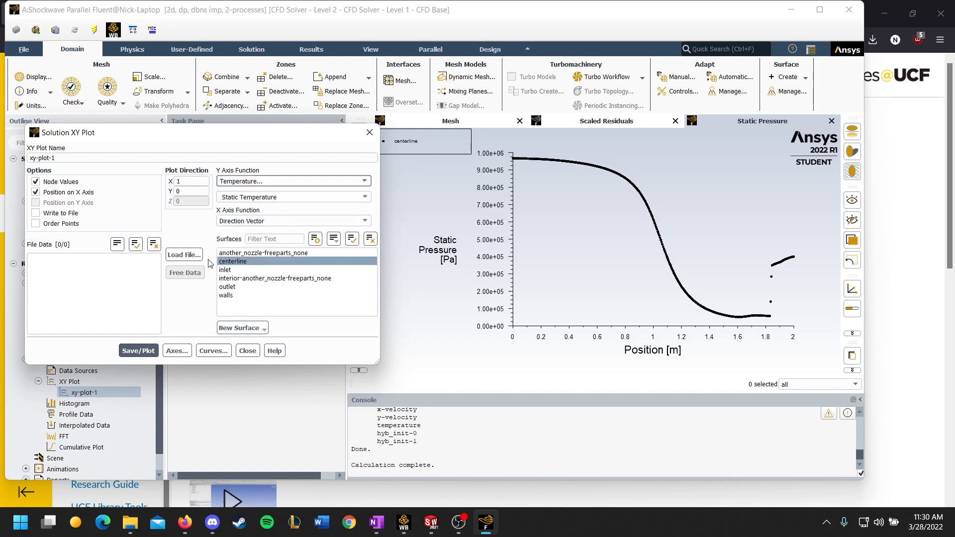
click(137, 350)
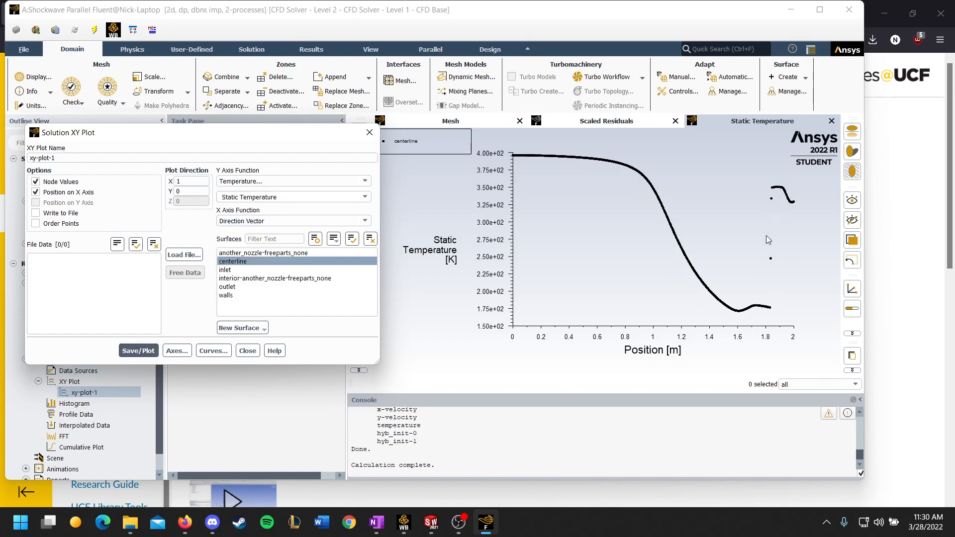
Change the Y-axis function to Density and plot it along the nozzle centerline.
click(356, 182)
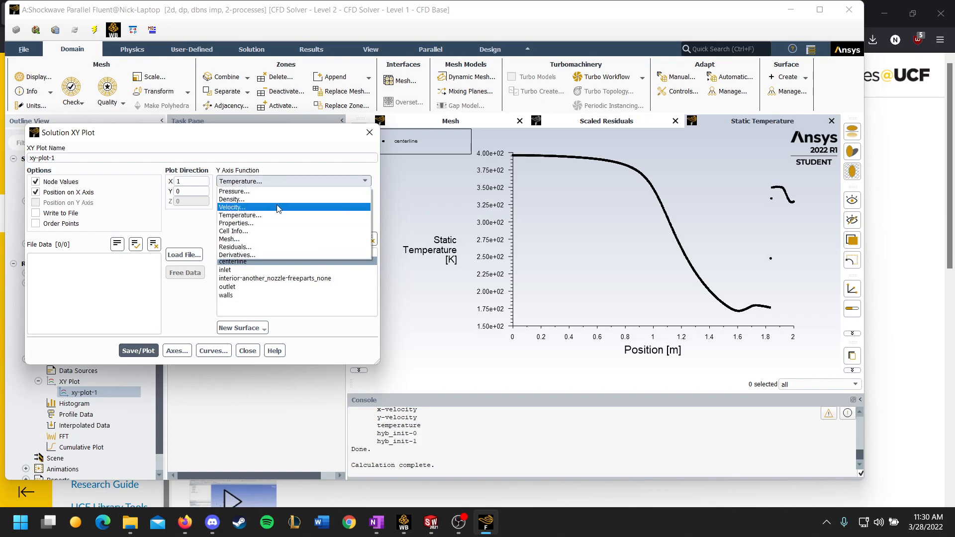
click(273, 200)
click(138, 350)
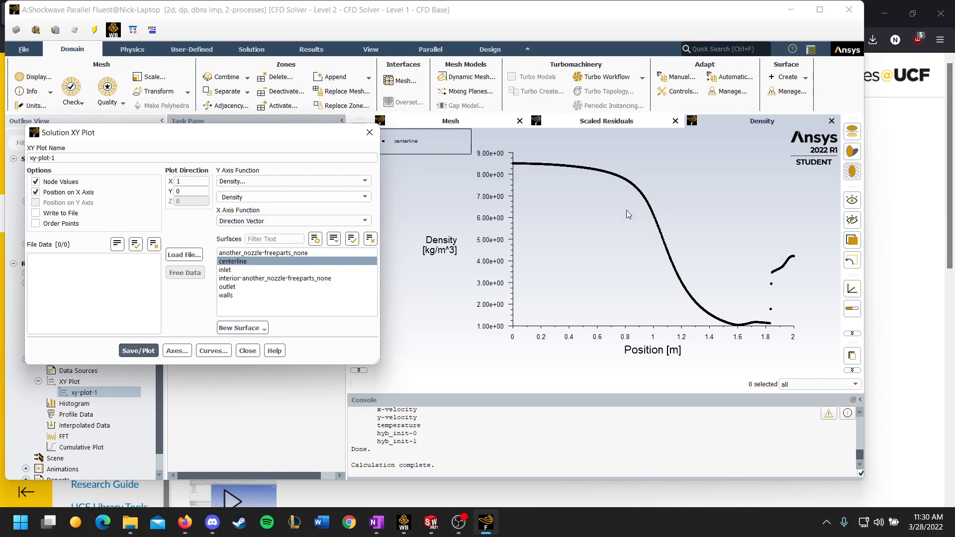
Set the Y-axis function to Velocity with the X Velocity component and plot it along the centerline.
click(362, 181)
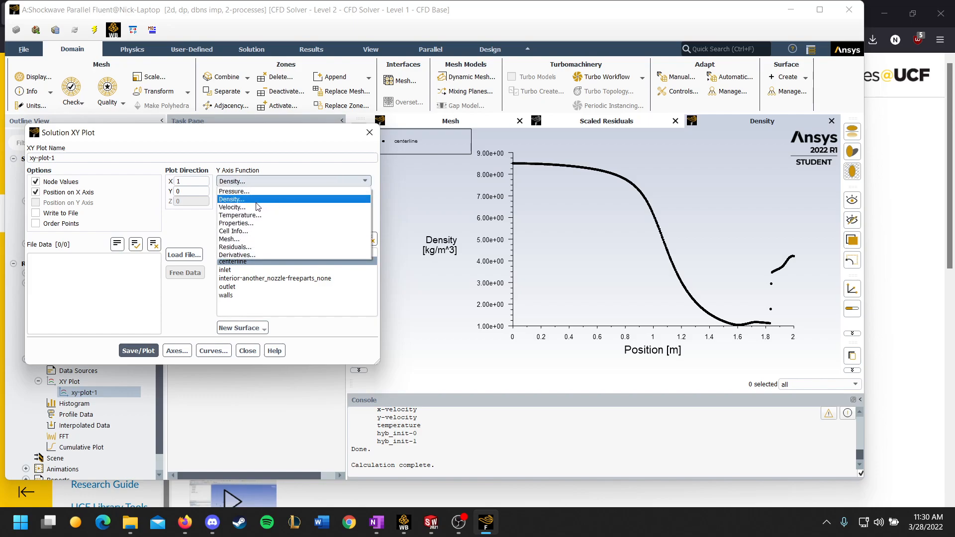
click(258, 207)
click(365, 196)
click(248, 214)
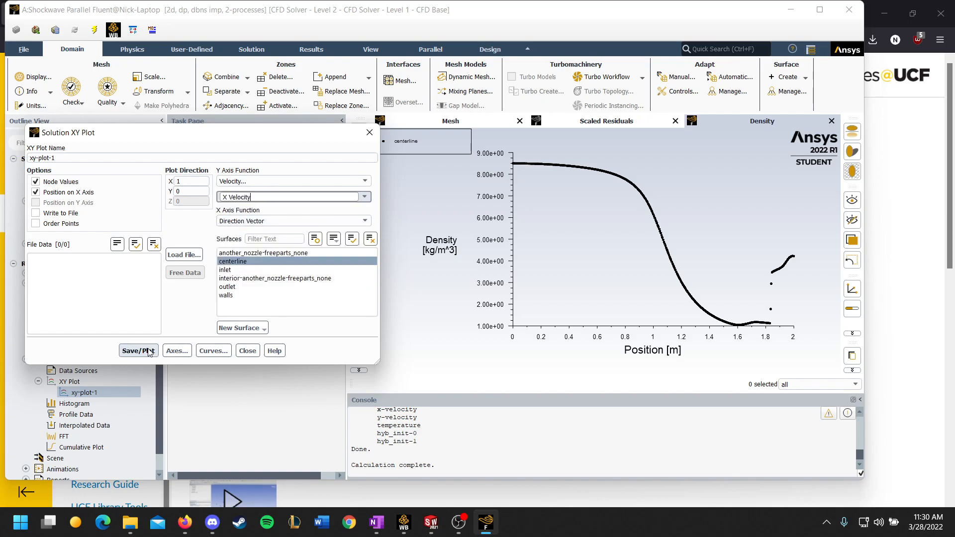
click(153, 351)
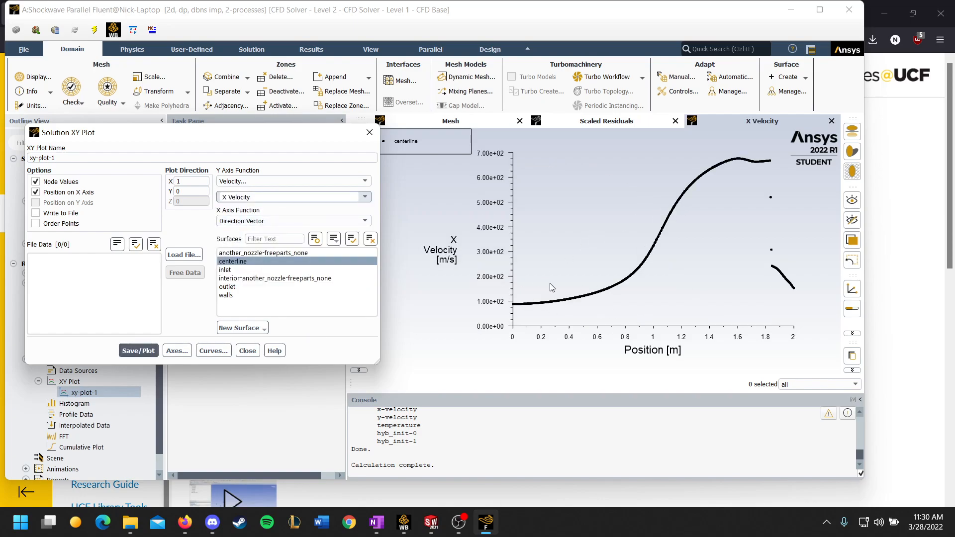
Switch the plotted velocity variable to Mach Number and plot it along the centerline.
click(365, 197)
click(365, 197)
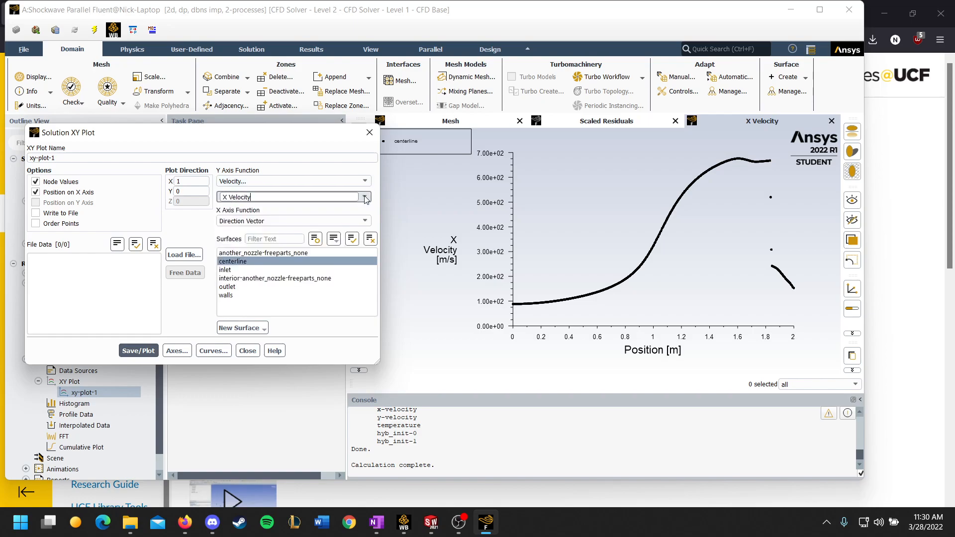
click(362, 198)
click(239, 254)
click(138, 350)
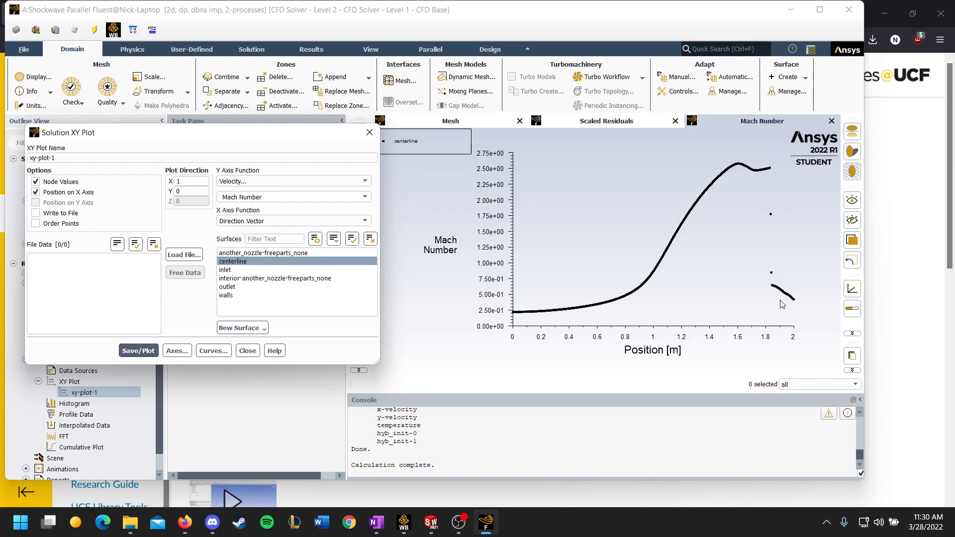
Plot Sound Speed from the Properties category along the centerline and close the Solution XY Plot dialog.
click(364, 198)
click(364, 198)
click(254, 181)
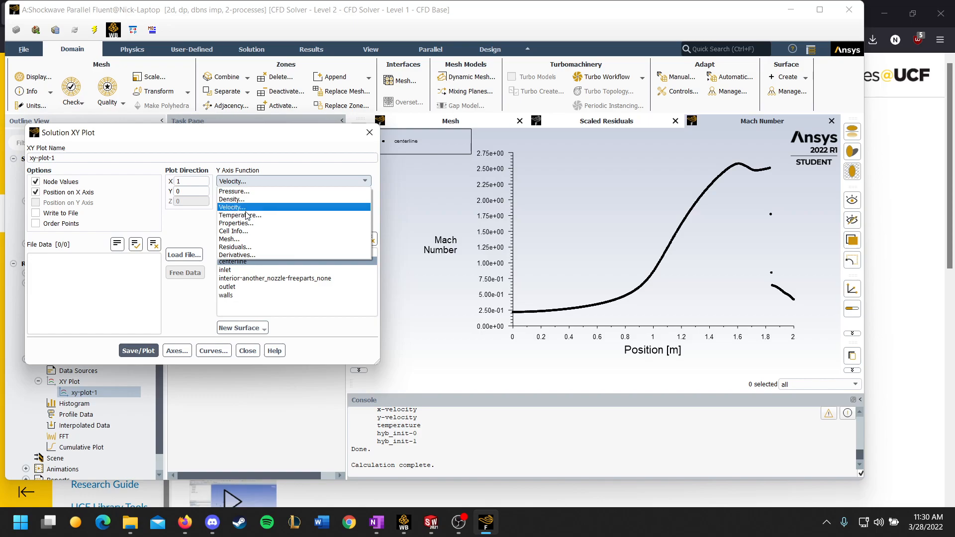
click(236, 222)
click(364, 197)
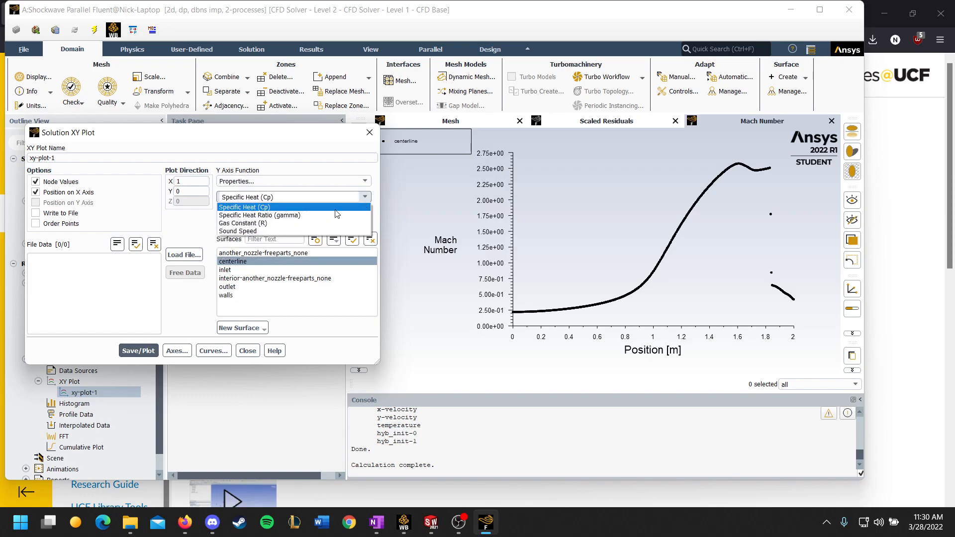
click(244, 234)
click(132, 347)
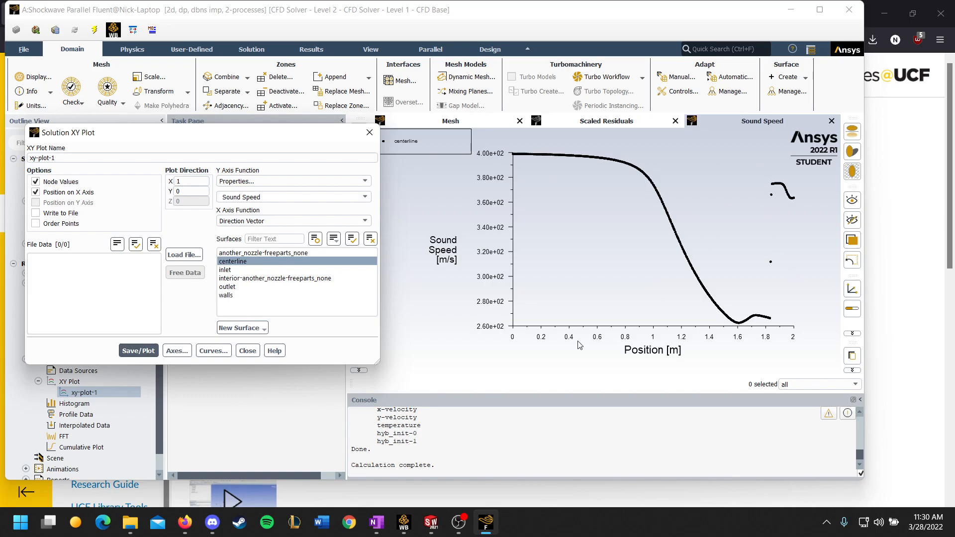
click(368, 133)
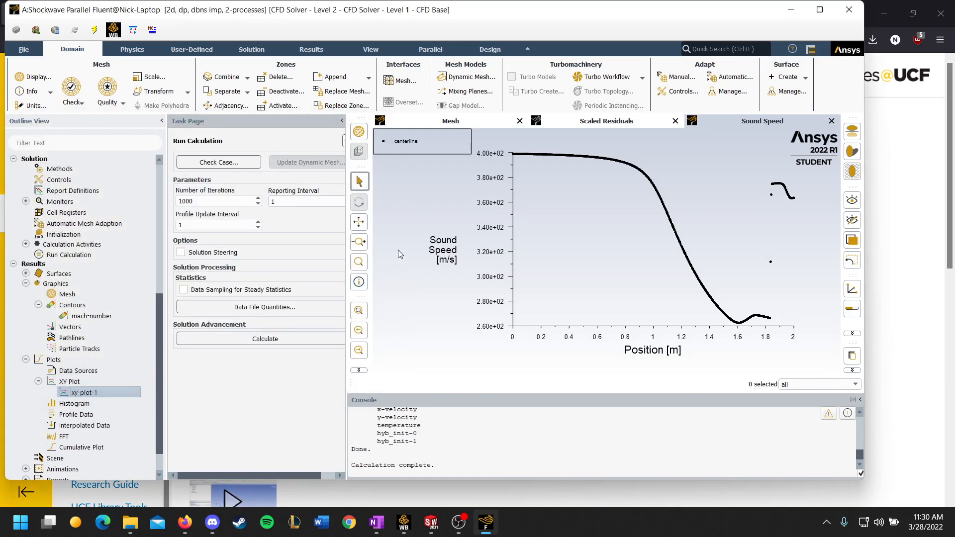